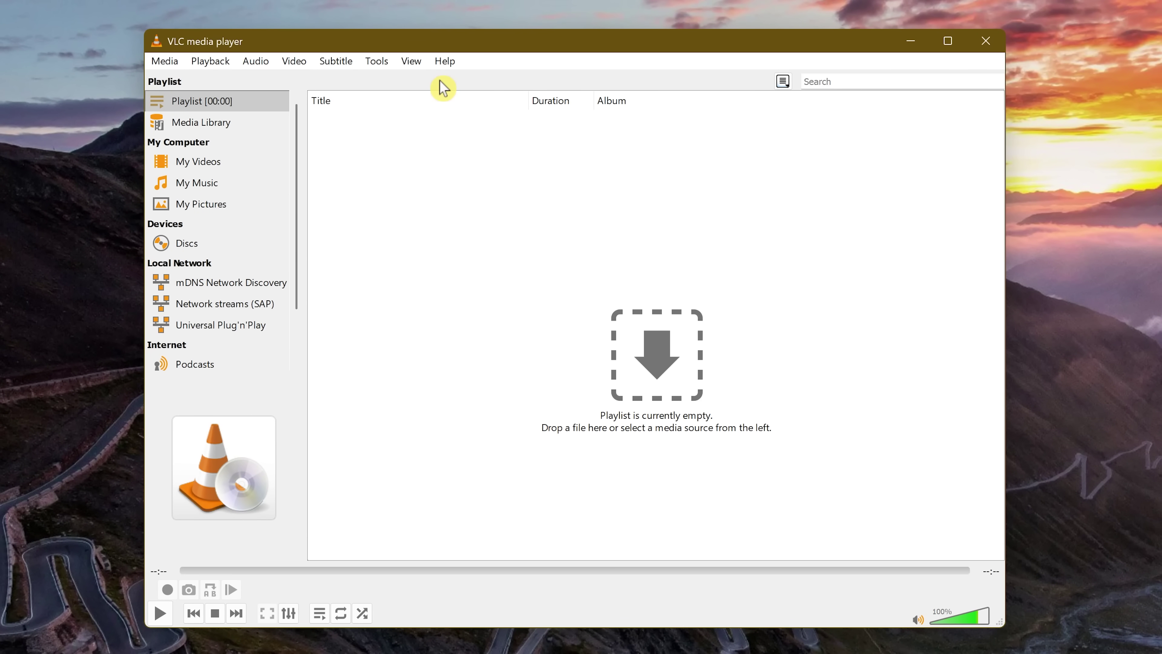
Check whether an update is available for the media player and dismiss the update dialog
left_click(445, 63)
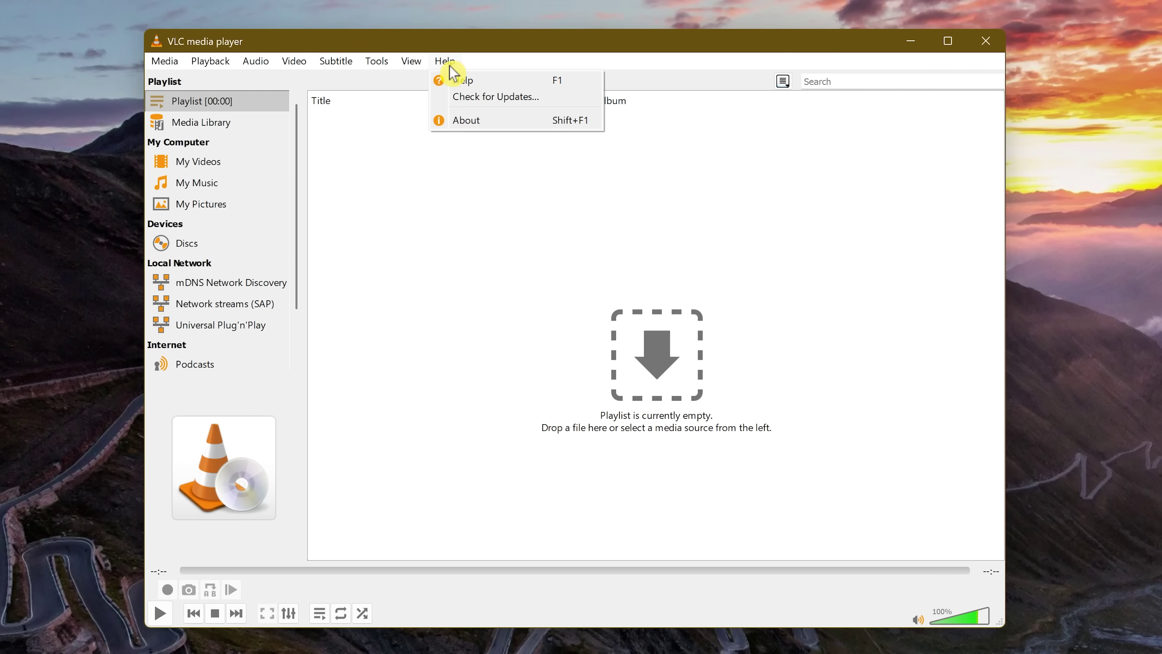
left_click(466, 97)
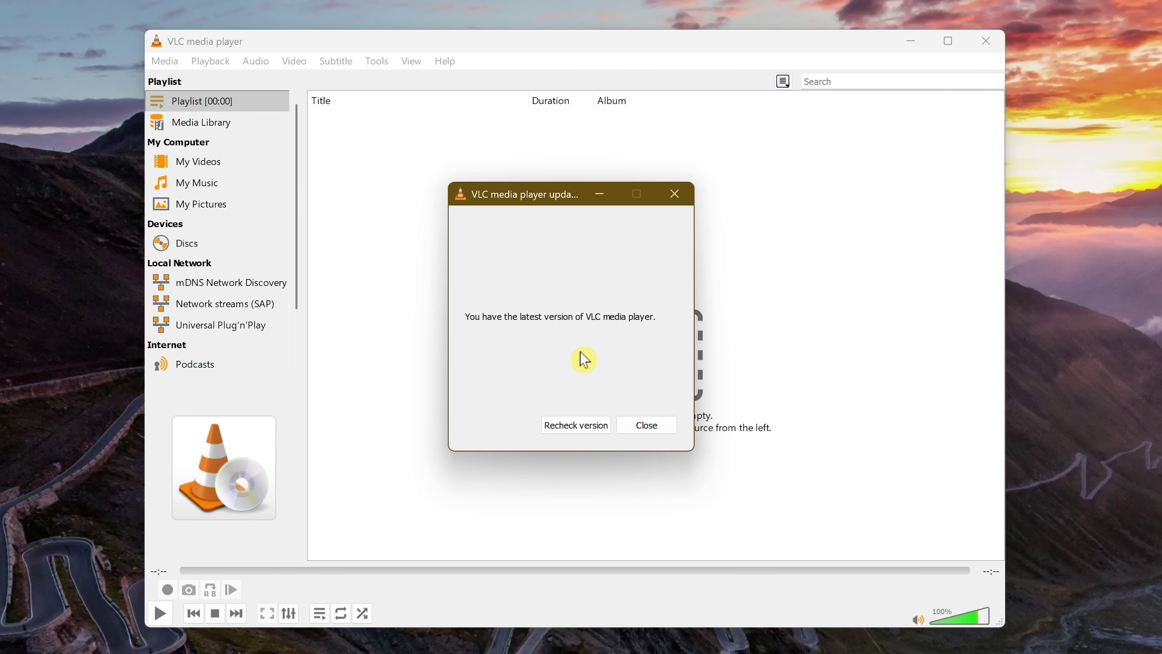
left_click(647, 426)
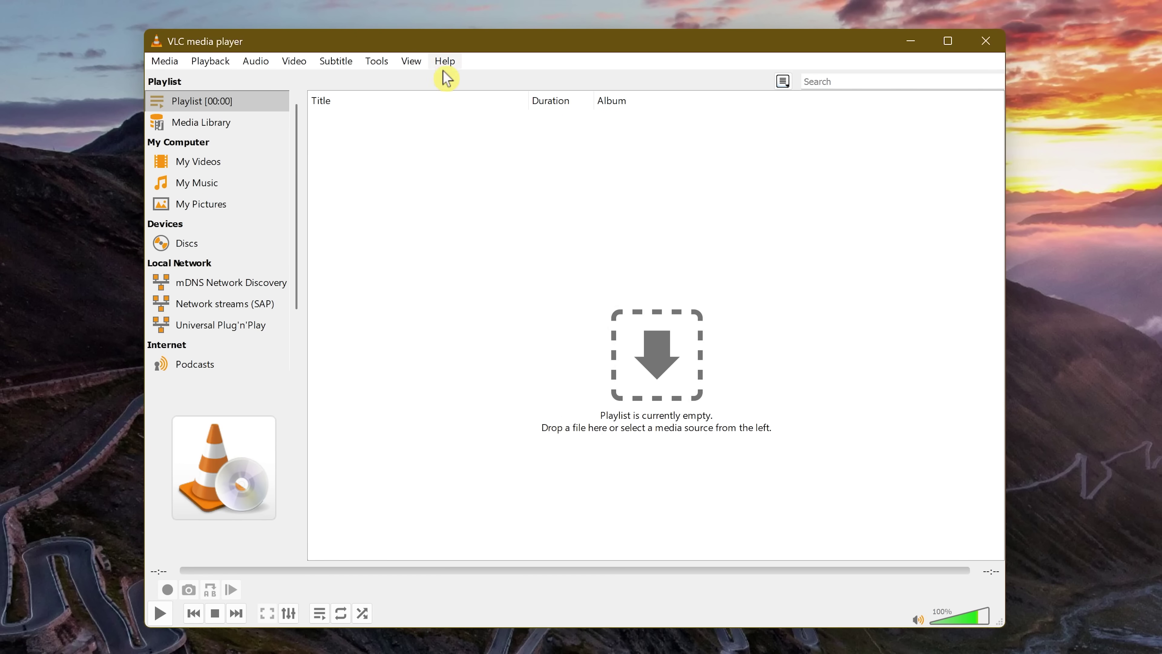
View the media player's version information in the About window and close it
left_click(447, 65)
left_click(469, 122)
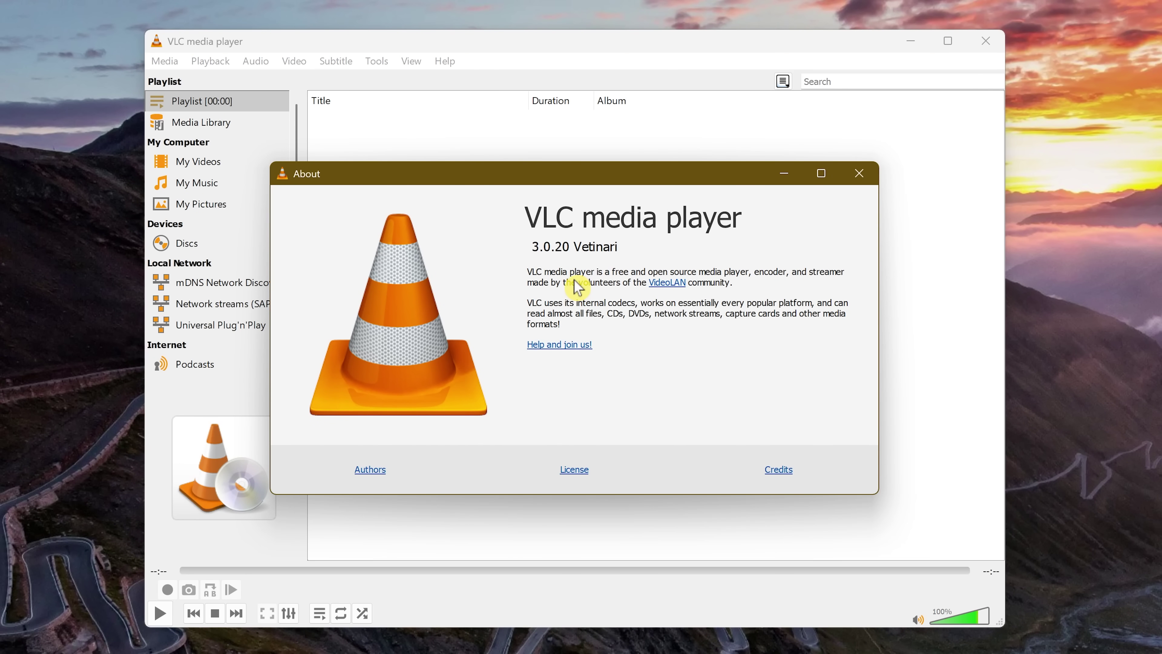
key("Escape")
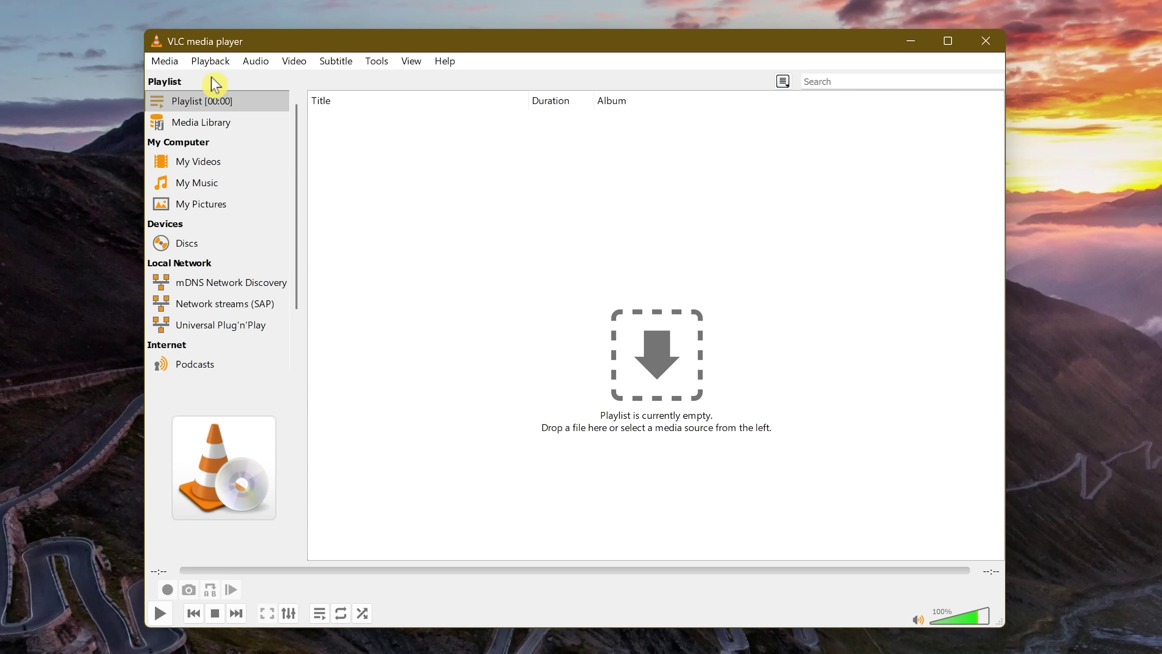
Set the playback renderer to the office TV so that media is cast to it
left_click(212, 61)
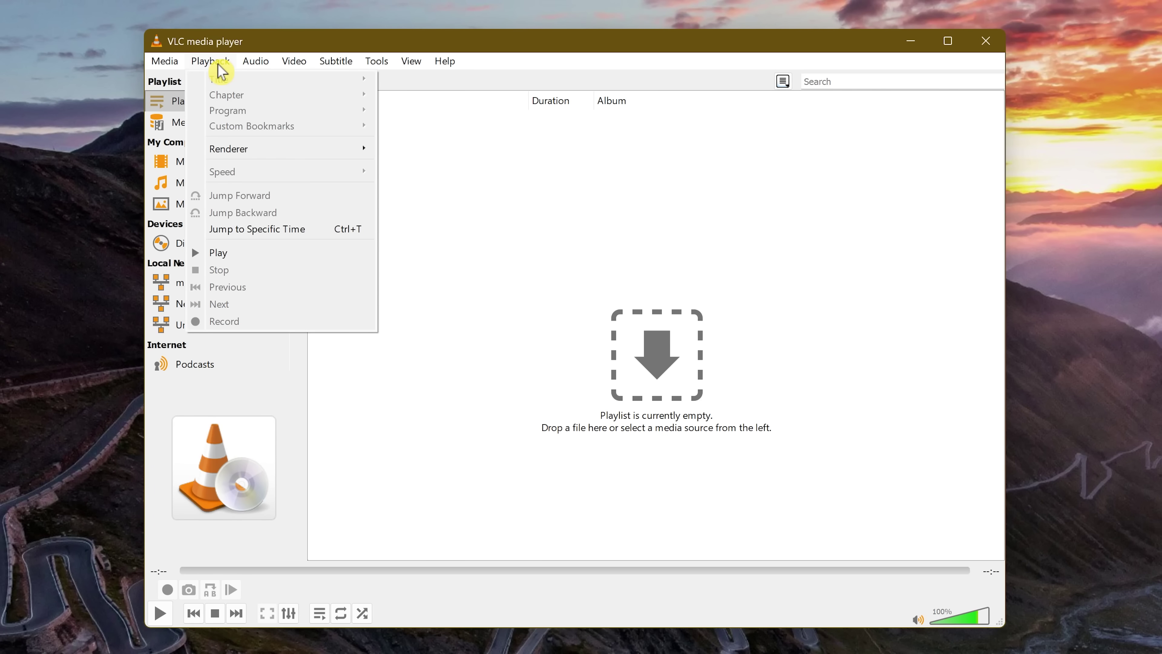
mouse_move(265, 154)
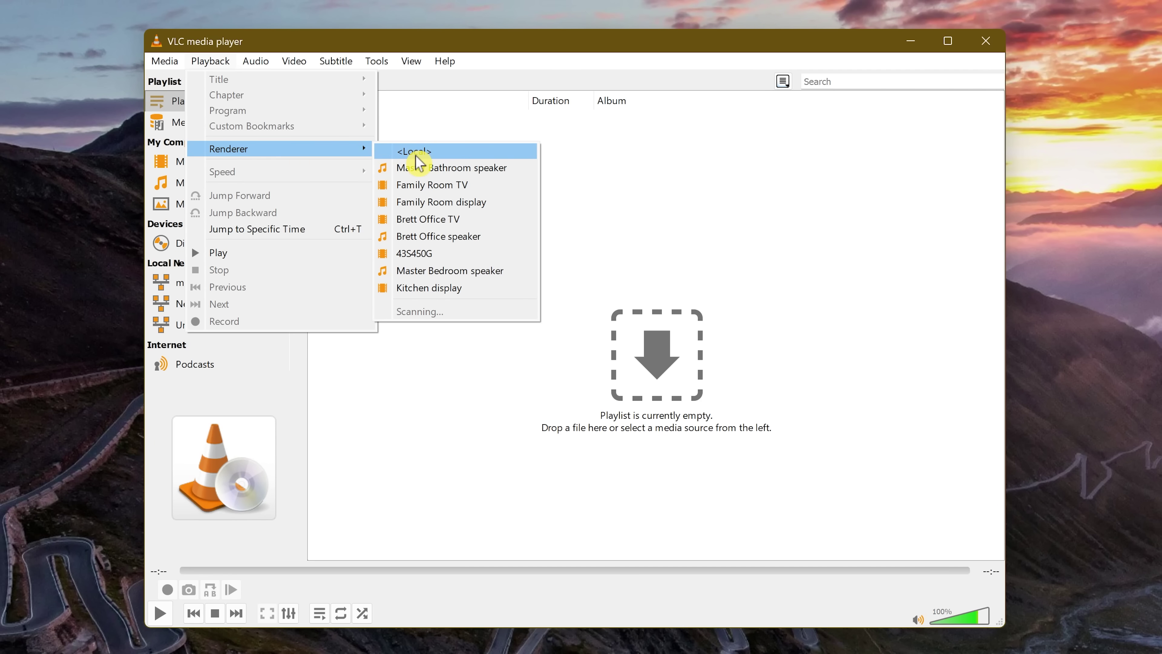
left_click(446, 219)
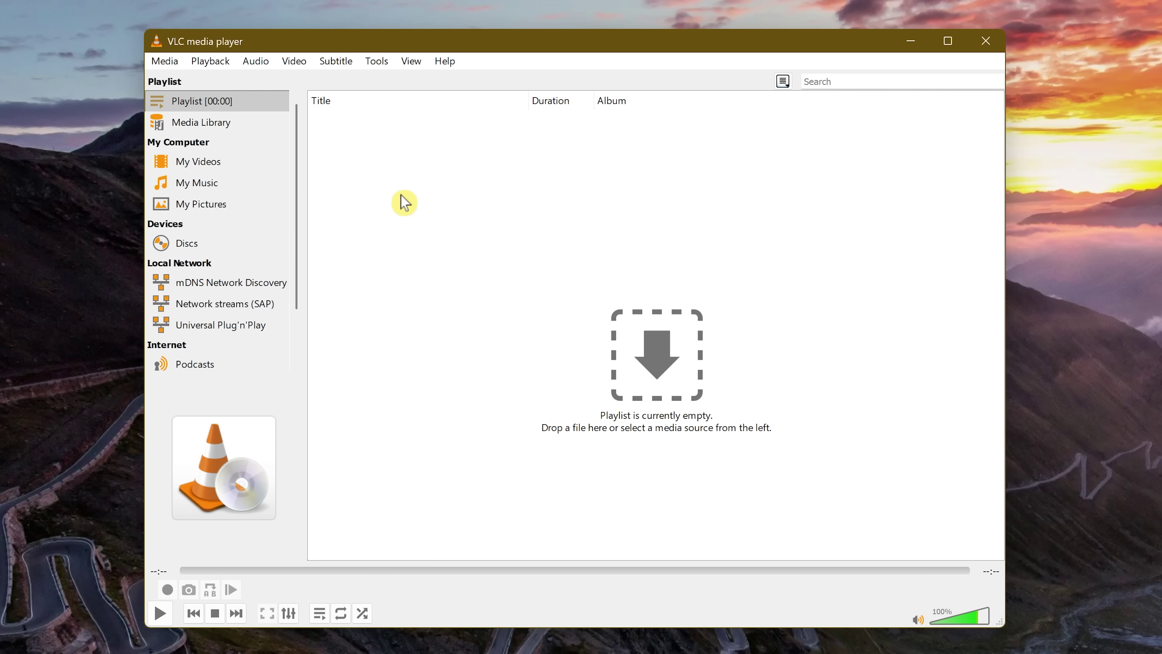
Play How to Use OBS Studio (Beginners Guide).mp4 from the BIT Files folder and remove it from the playlist
left_click(164, 63)
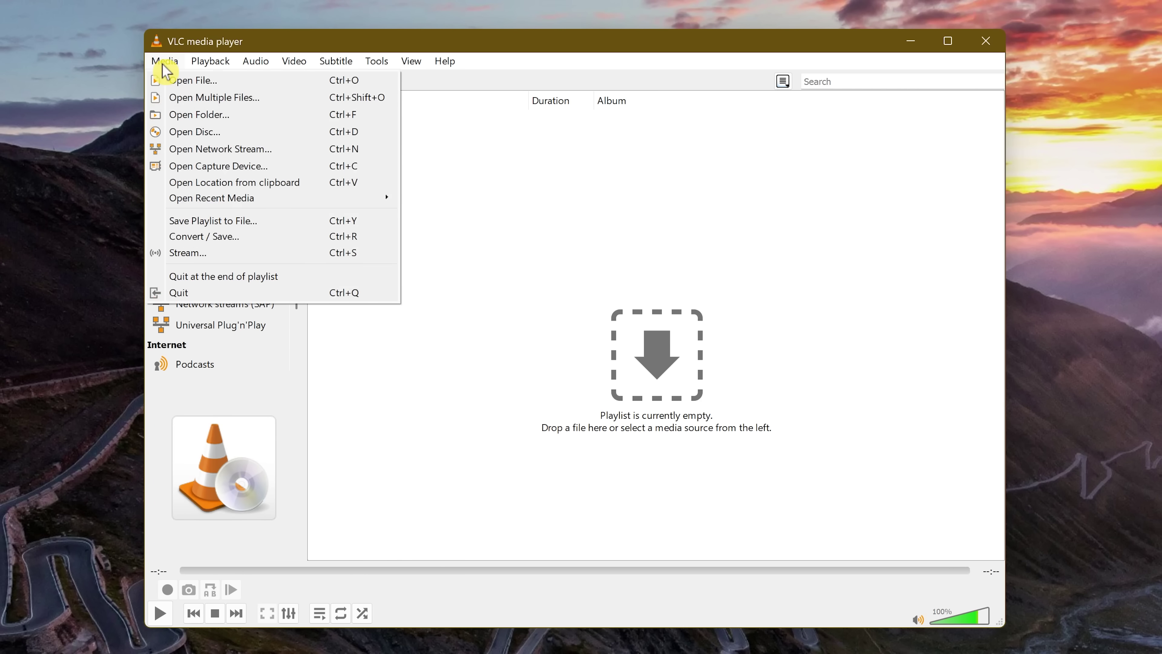
left_click(189, 87)
left_click(786, 348)
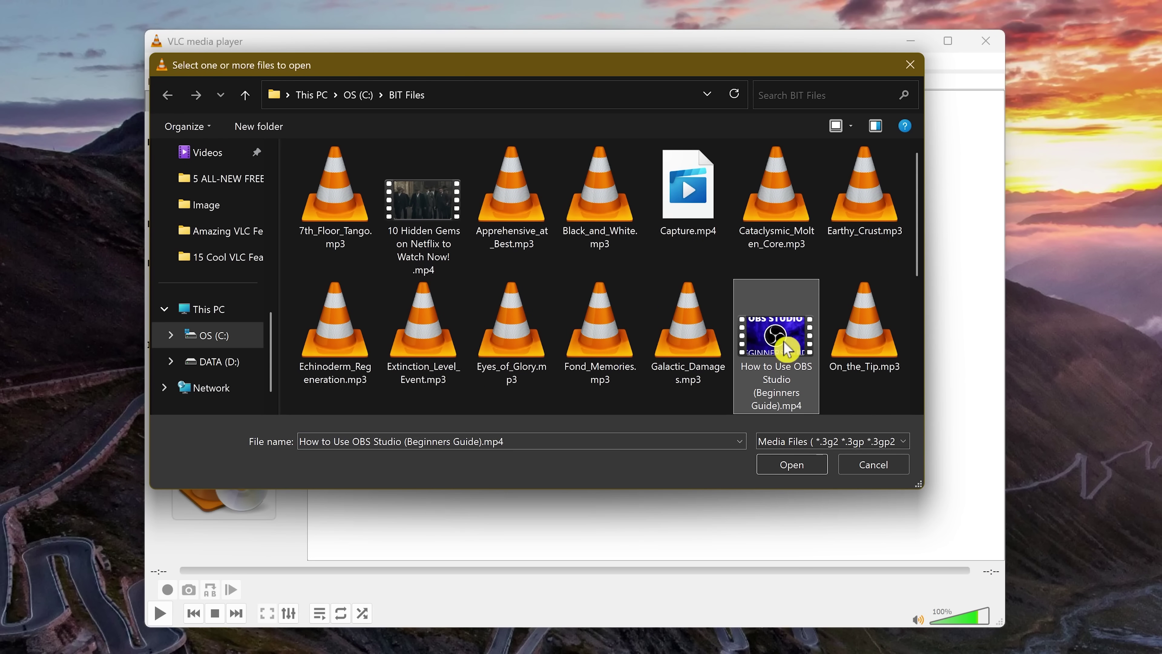
left_click(792, 464)
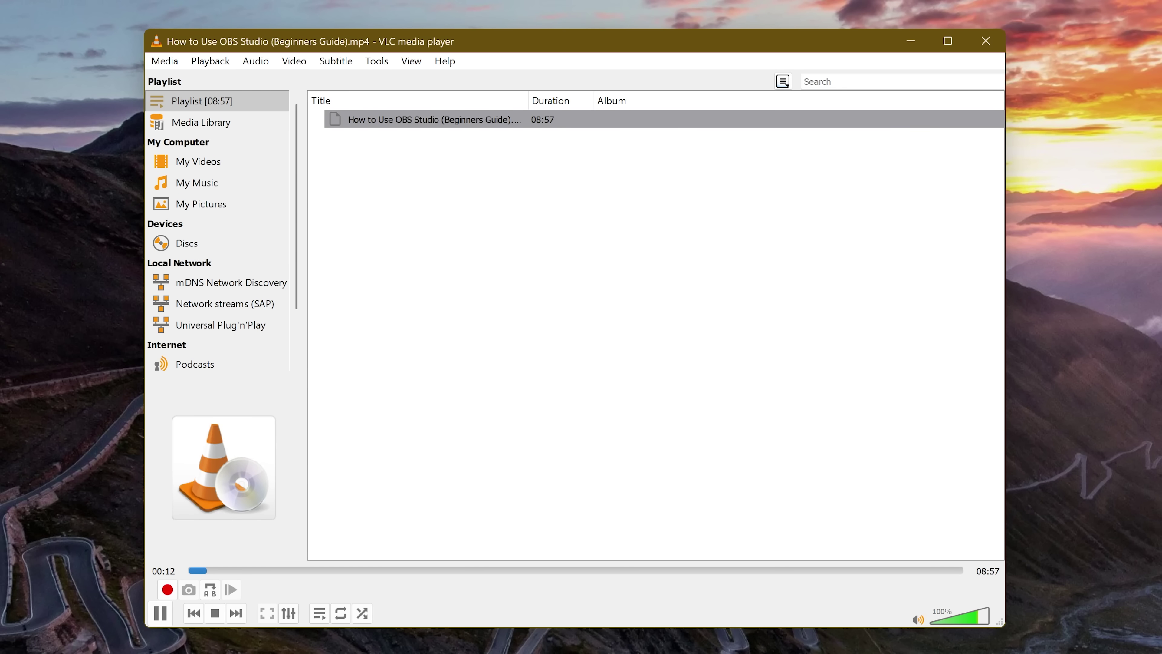
key("Delete")
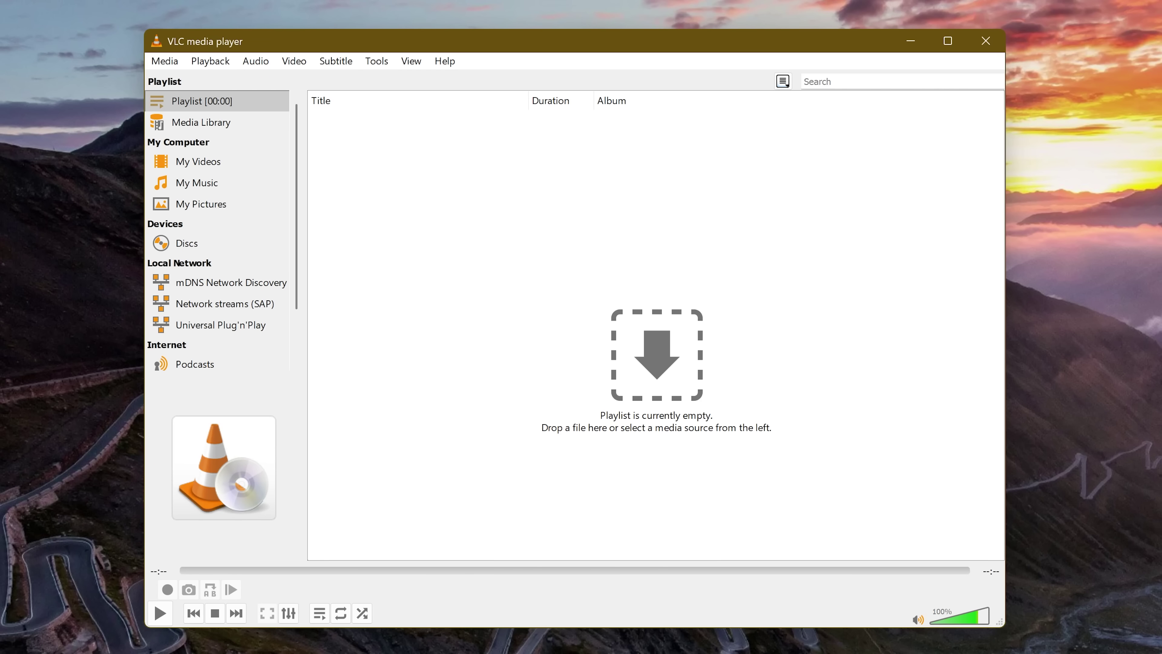
Set up a capture device source in Desktop mode with a frame rate of 60 f/s
left_click(177, 64)
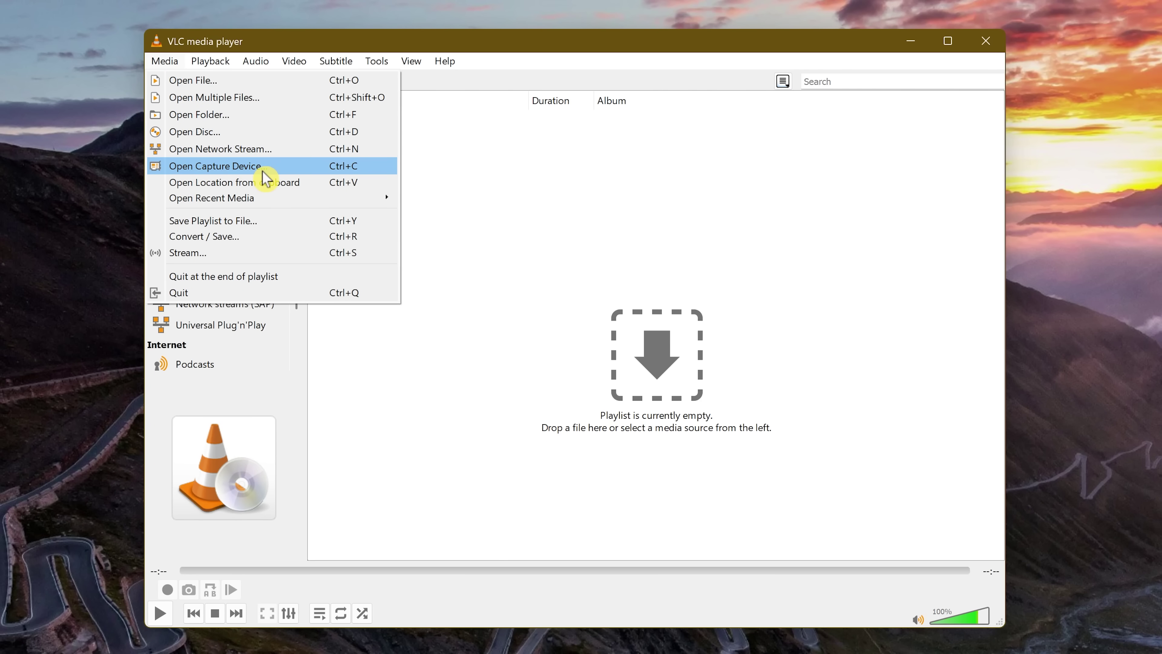
left_click(262, 169)
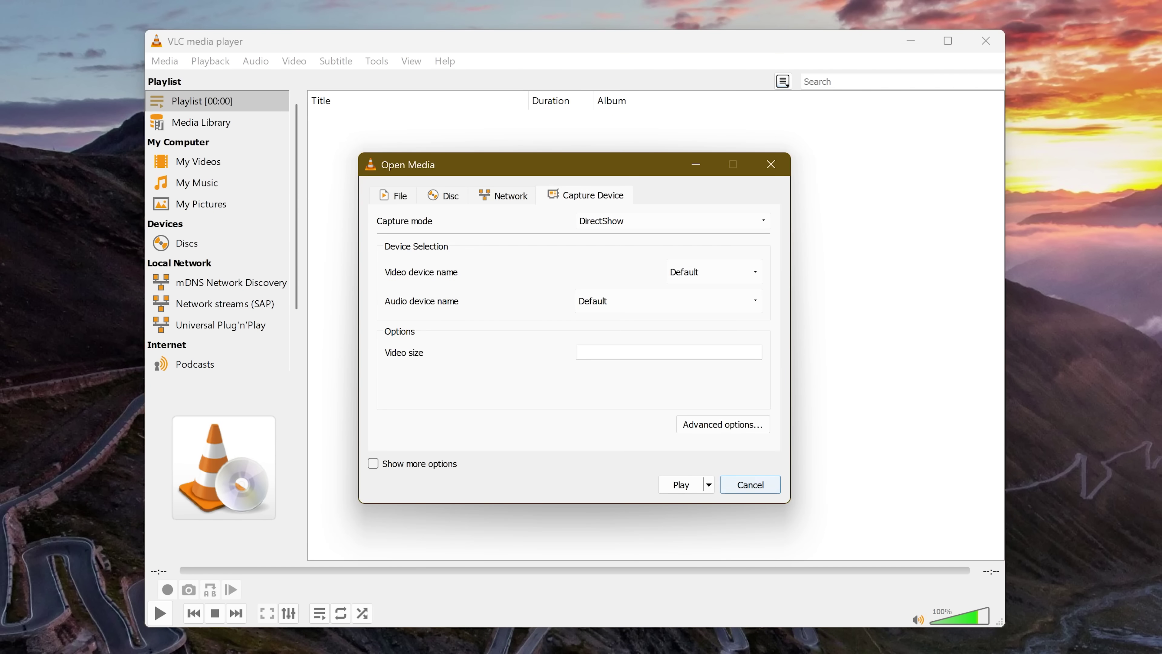
left_click(697, 225)
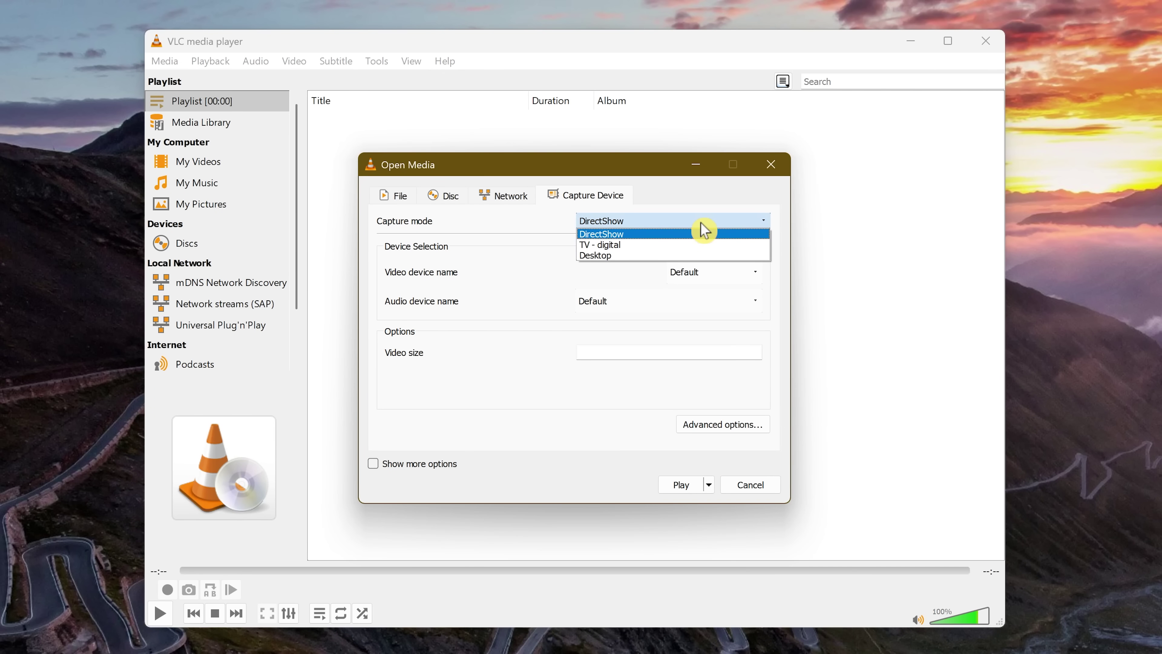
left_click(651, 256)
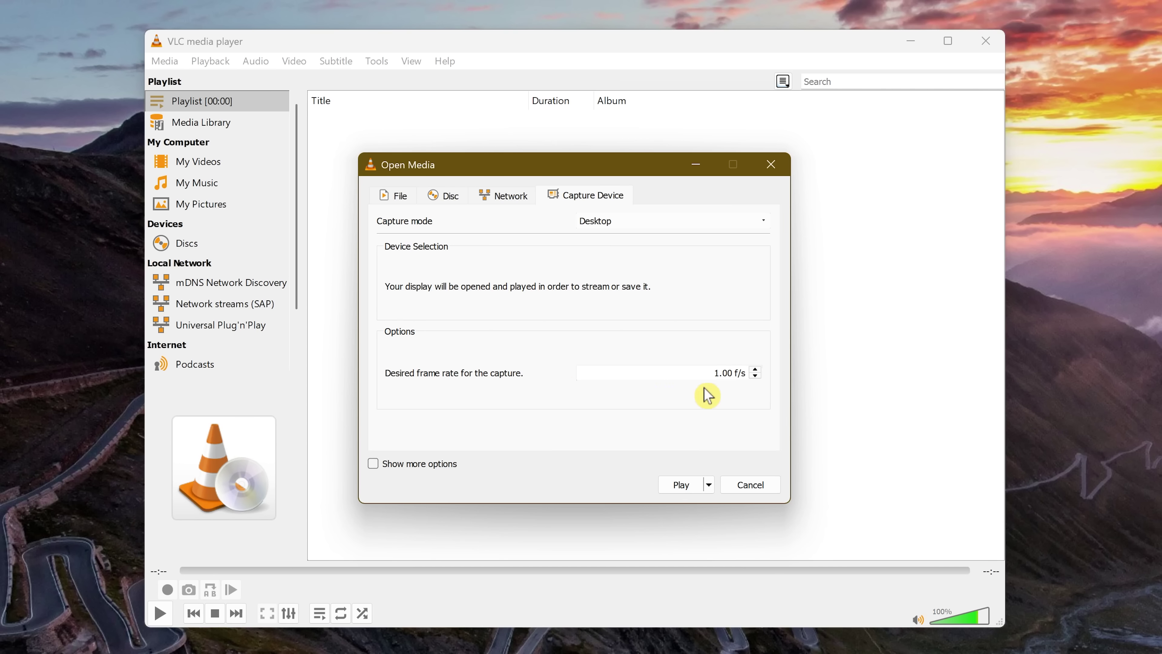
key("shift+Left")
type("60")
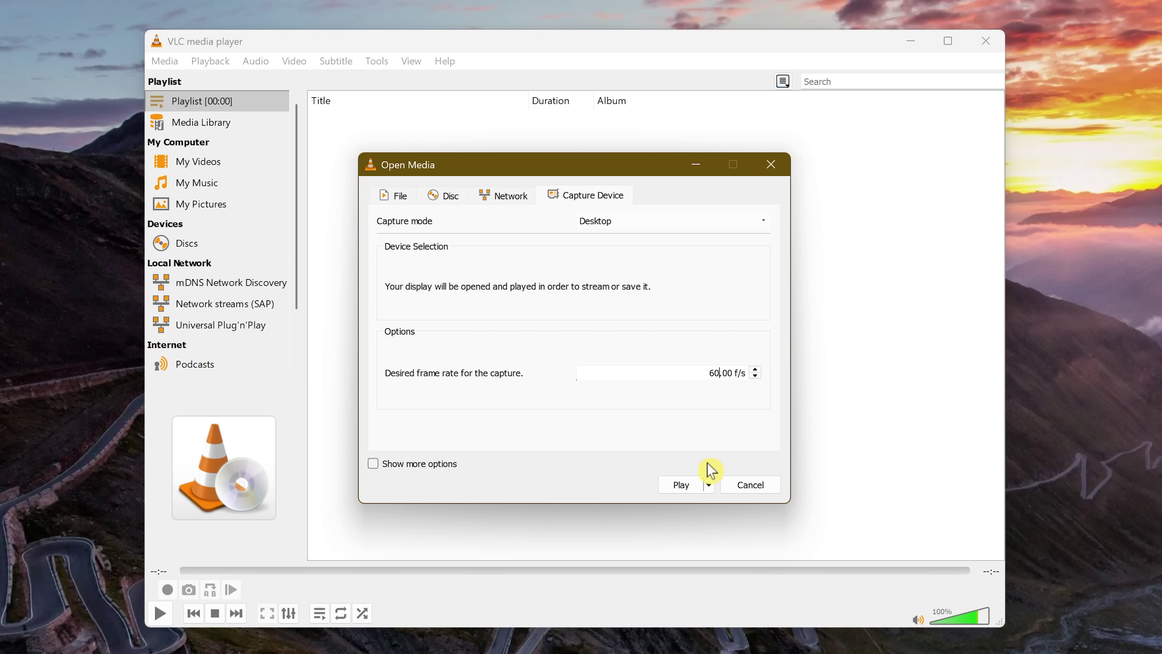
Set the desktop capture to convert with the Video - H.264 + MP3 (MP4) profile into the file Recording1 in the BIT Files folder
left_click(709, 485)
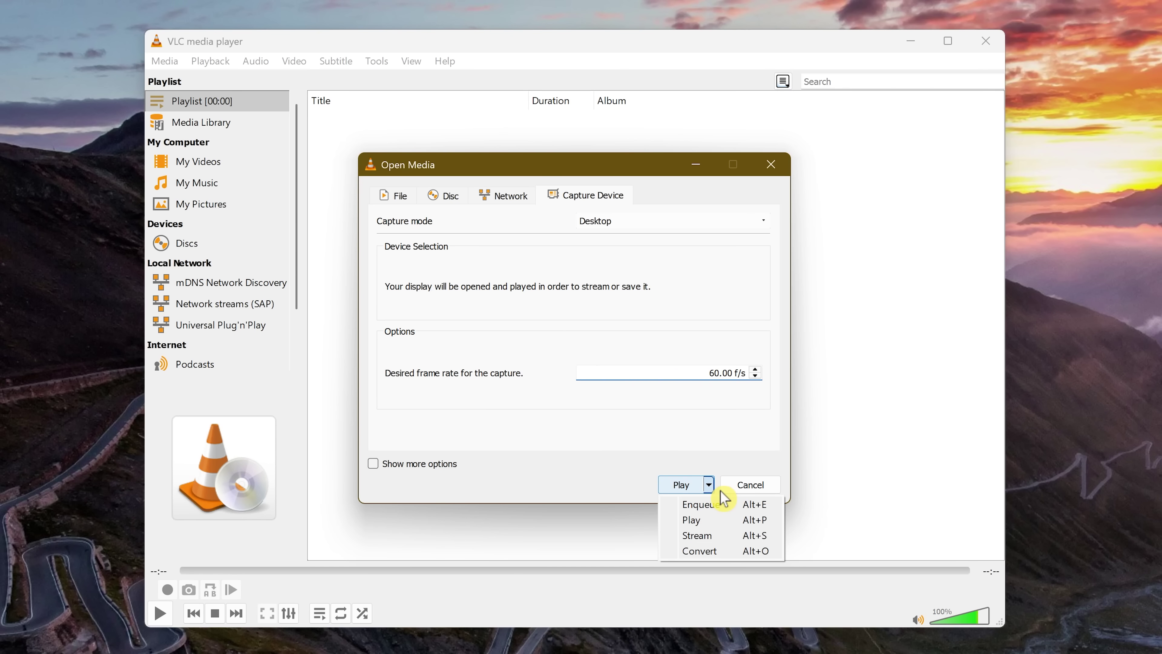
left_click(708, 553)
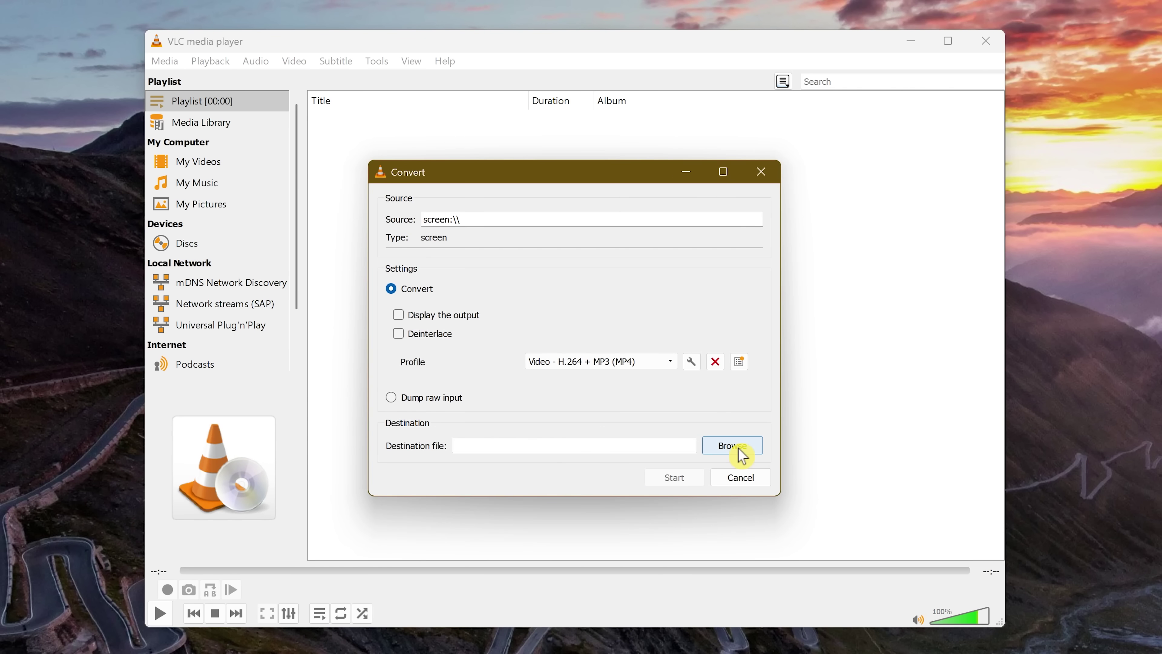
left_click(677, 364)
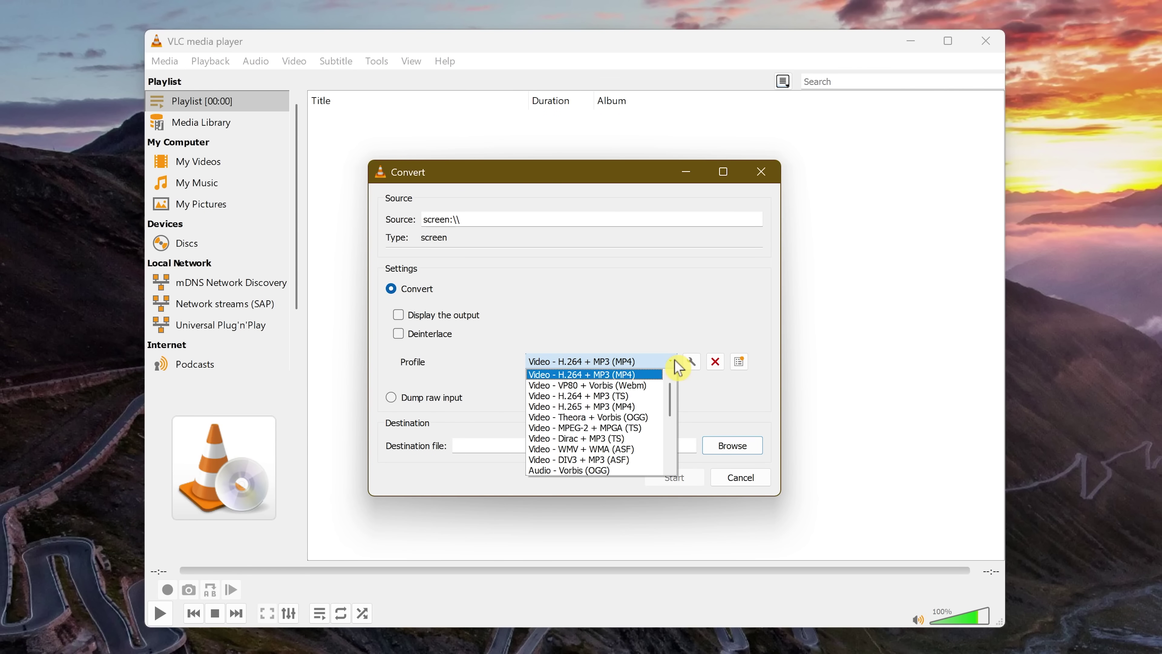
left_click(647, 375)
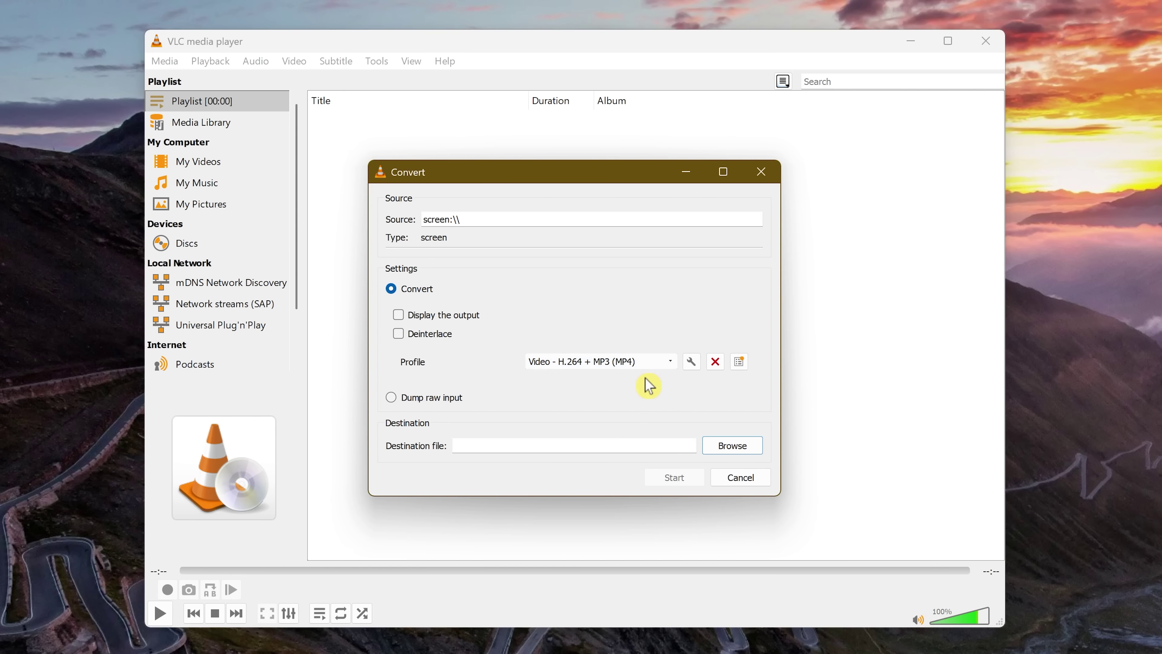
left_click(732, 448)
type("Rec")
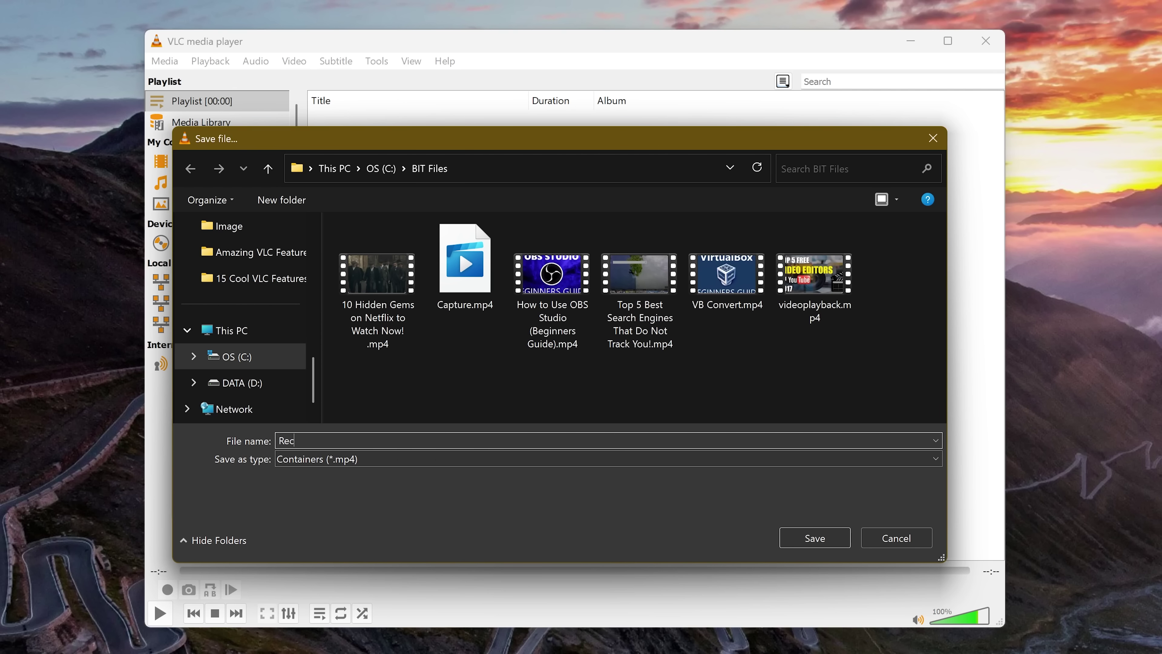
type("ording1")
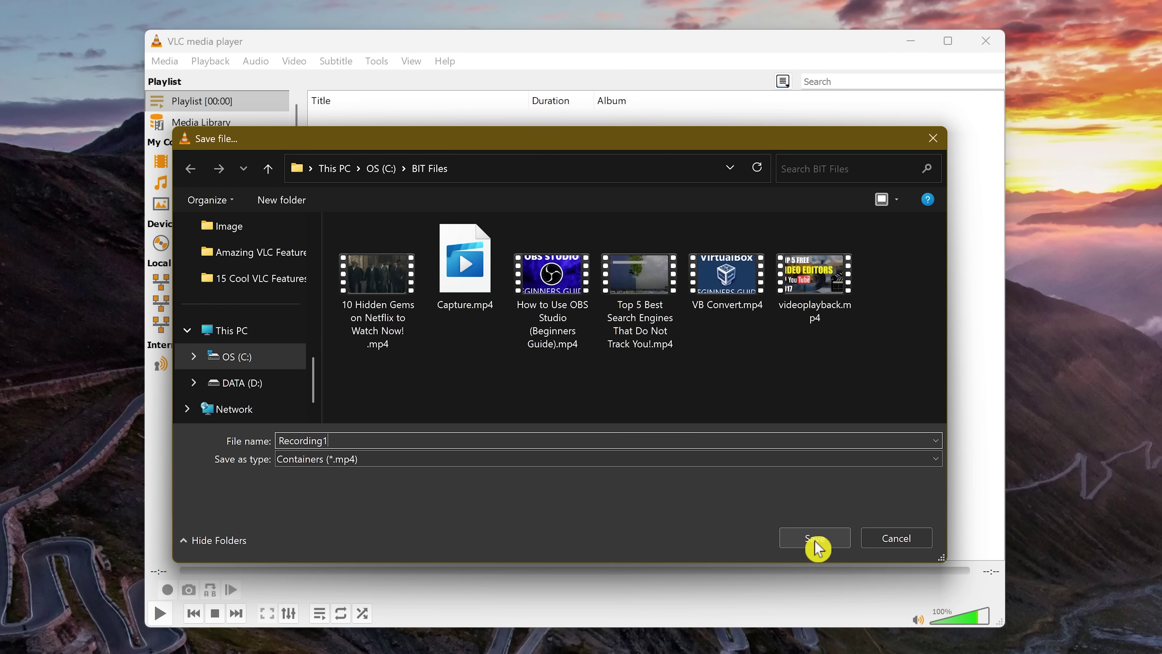
left_click(816, 538)
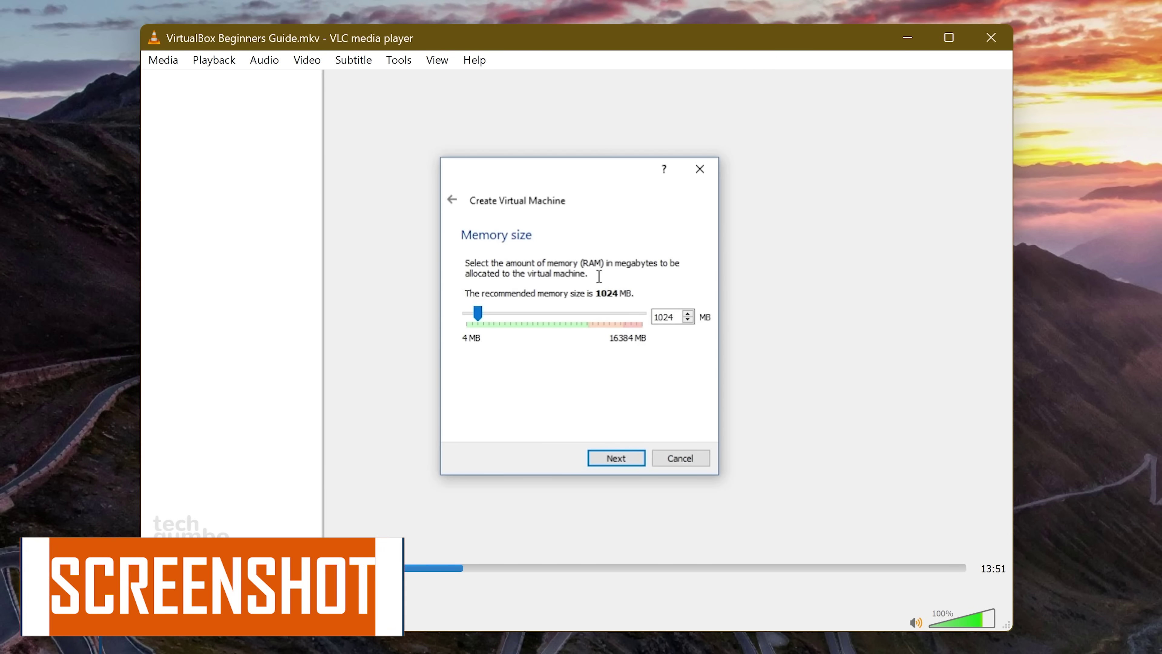
Take a snapshot of the current frame of the VirtualBox Beginners Guide video
right_click(759, 203)
mouse_move(826, 327)
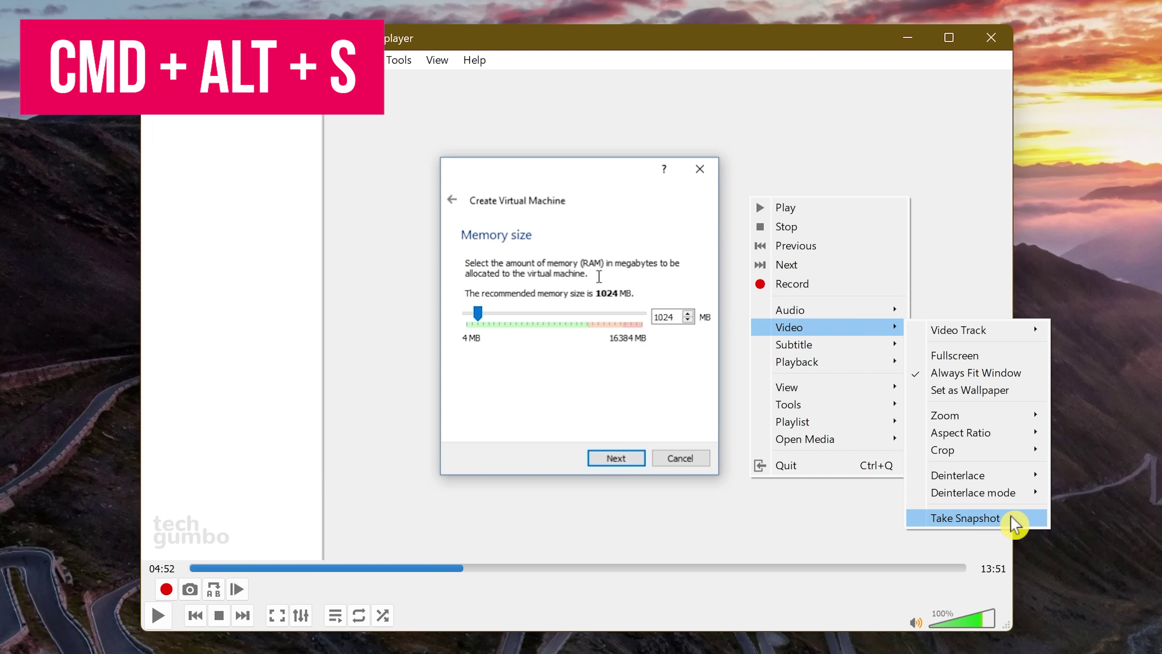
left_click(1014, 521)
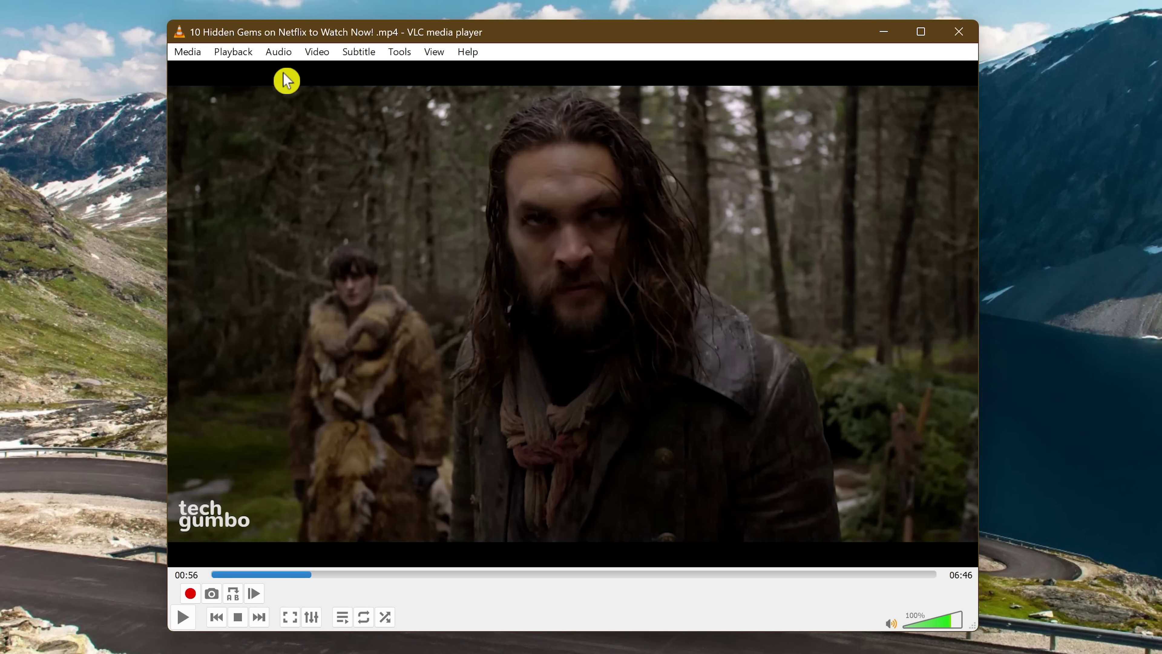
left_click(316, 54)
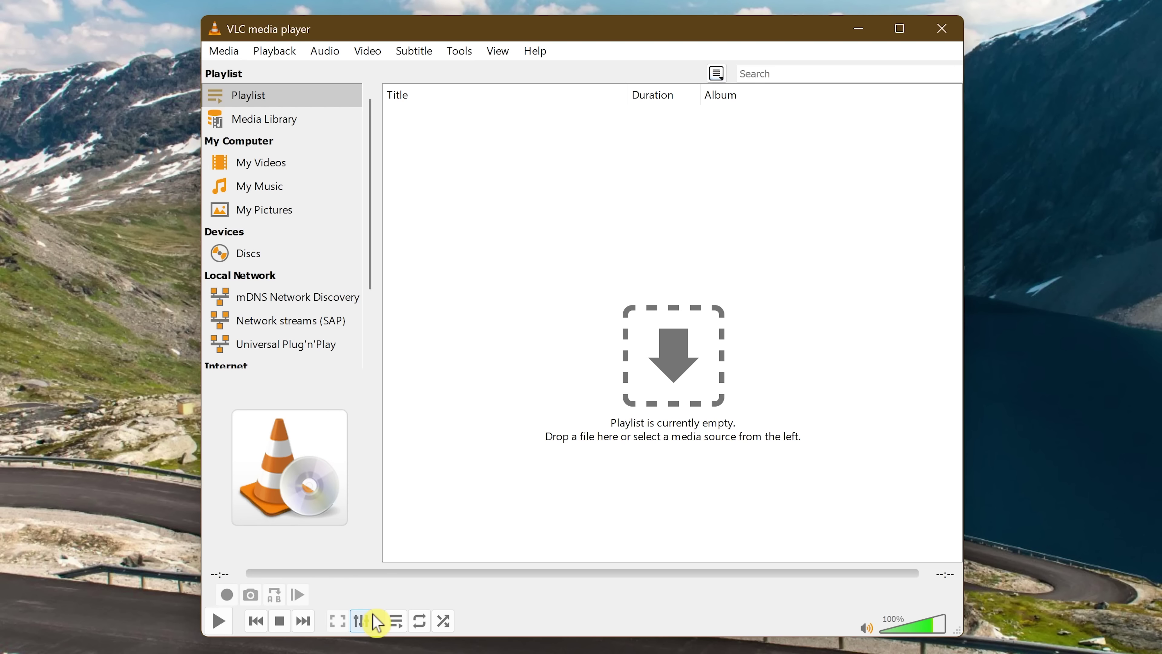
Review the audio equalizer and essential video effects in Adjustments and Effects, and close the dialog
left_click(371, 623)
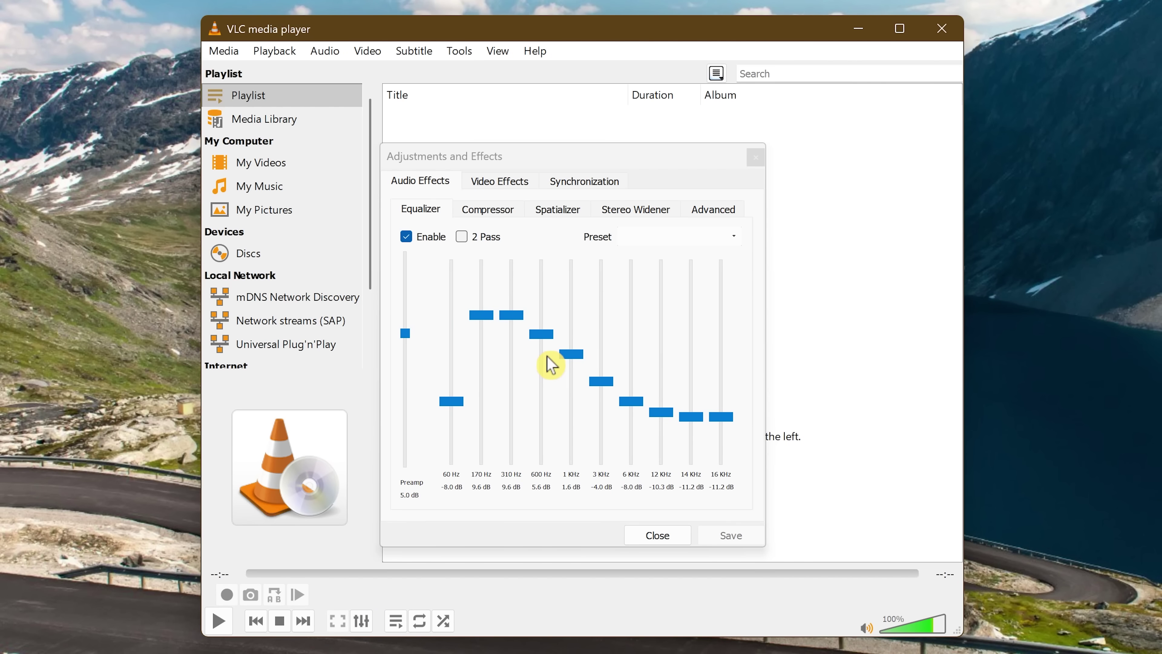
left_click(523, 183)
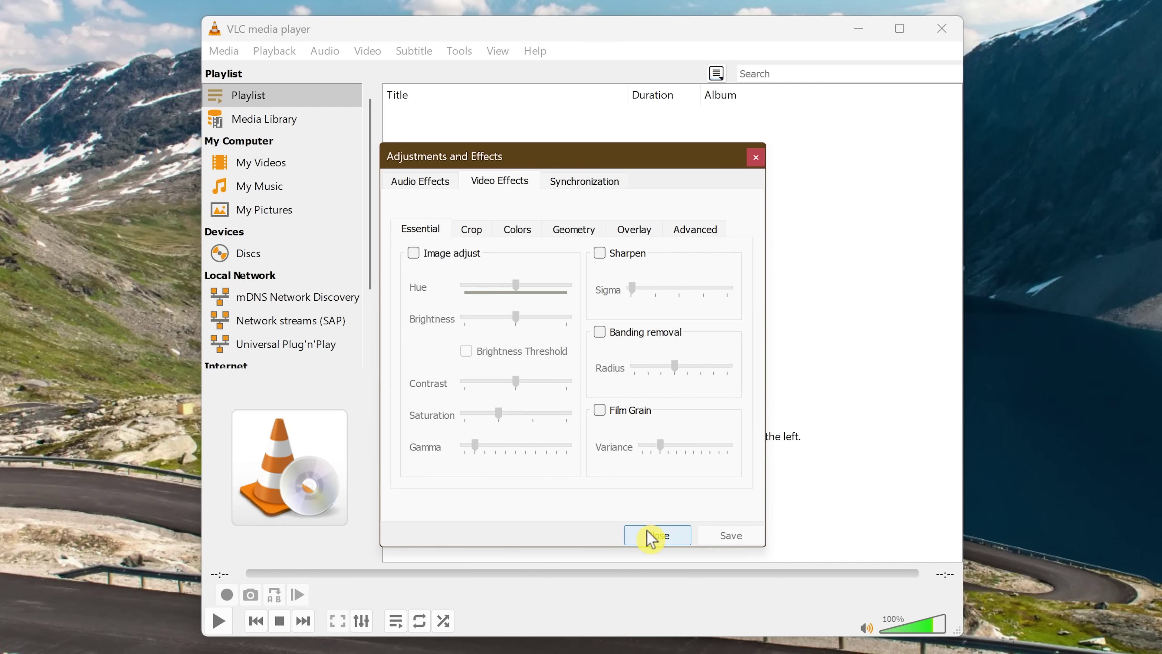
left_click(657, 535)
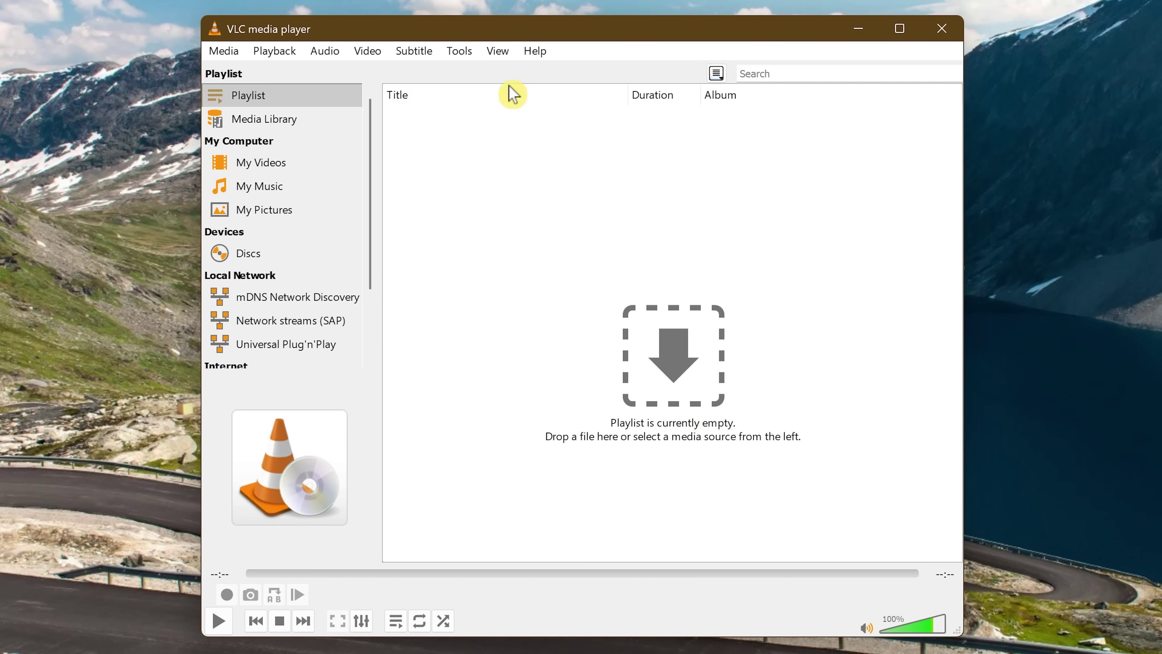
In Adjustments and Effects, switch the audio equalizer off and back on, and enable Image adjust for video
left_click(459, 50)
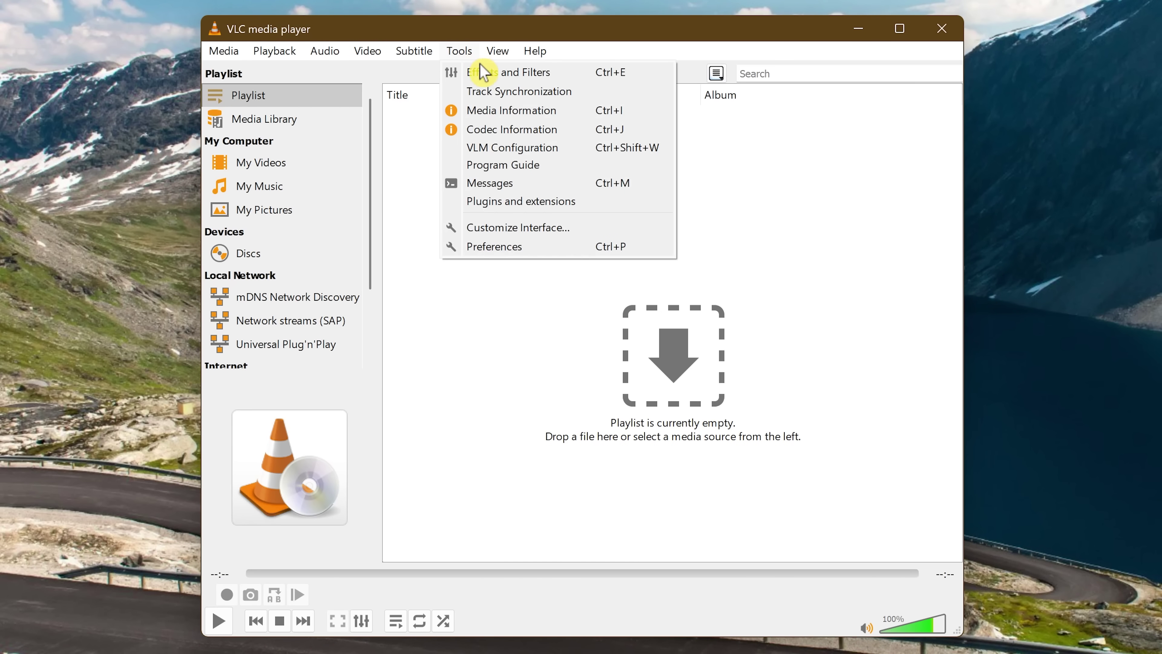
left_click(494, 78)
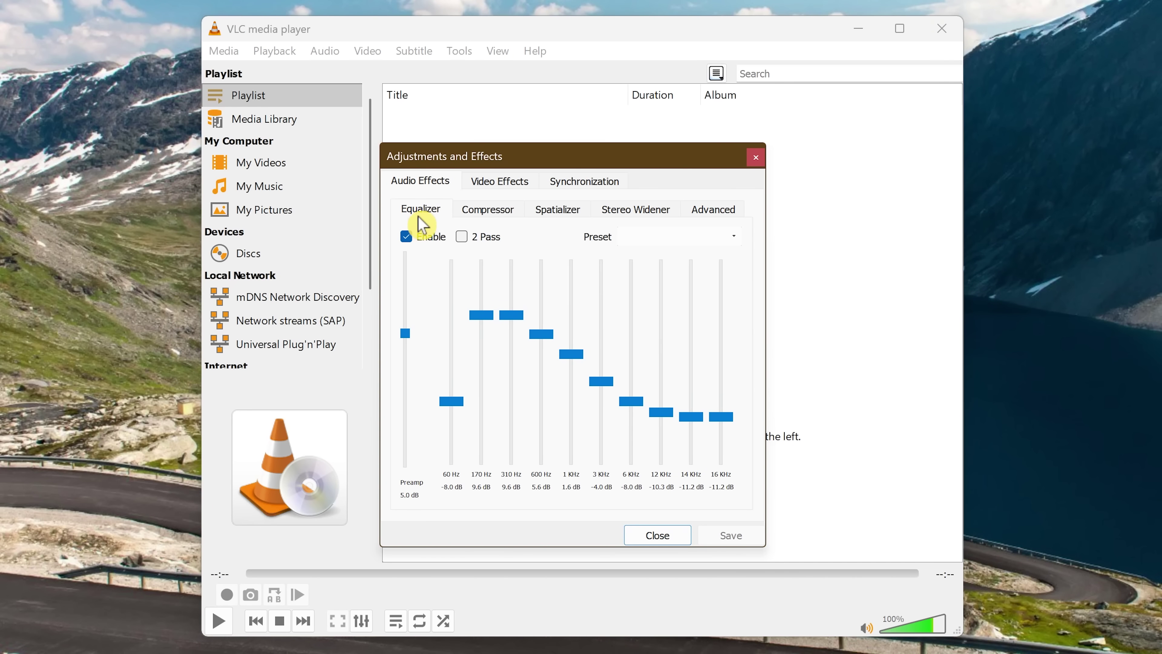
left_click(414, 237)
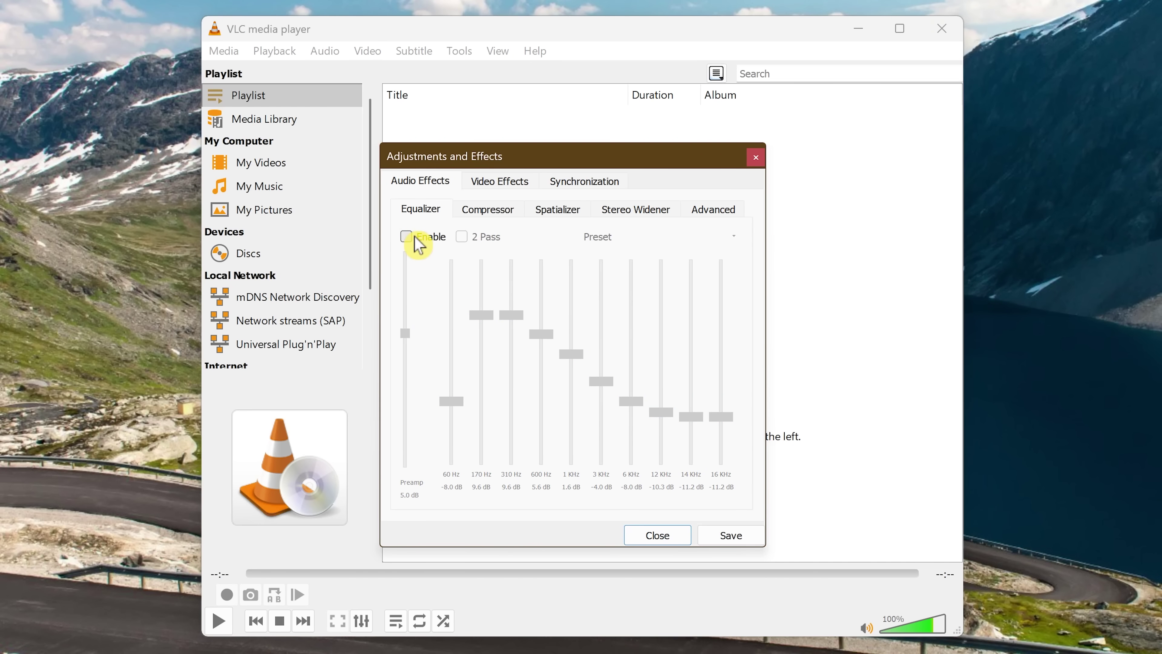
left_click(415, 237)
left_click(495, 186)
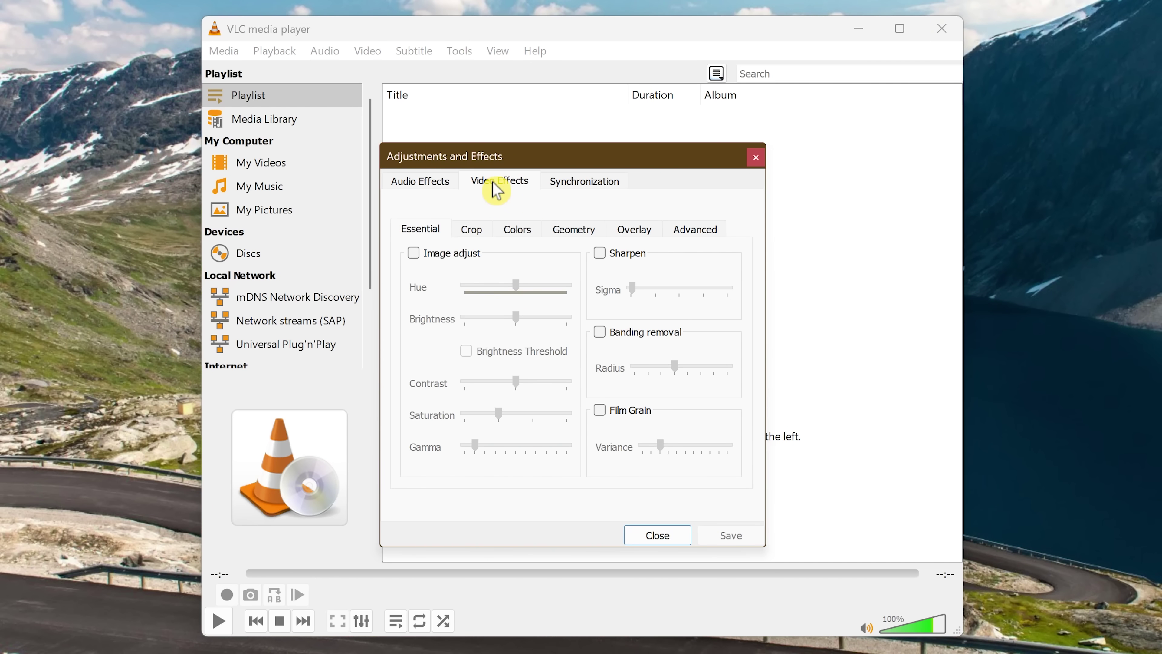
left_click(419, 256)
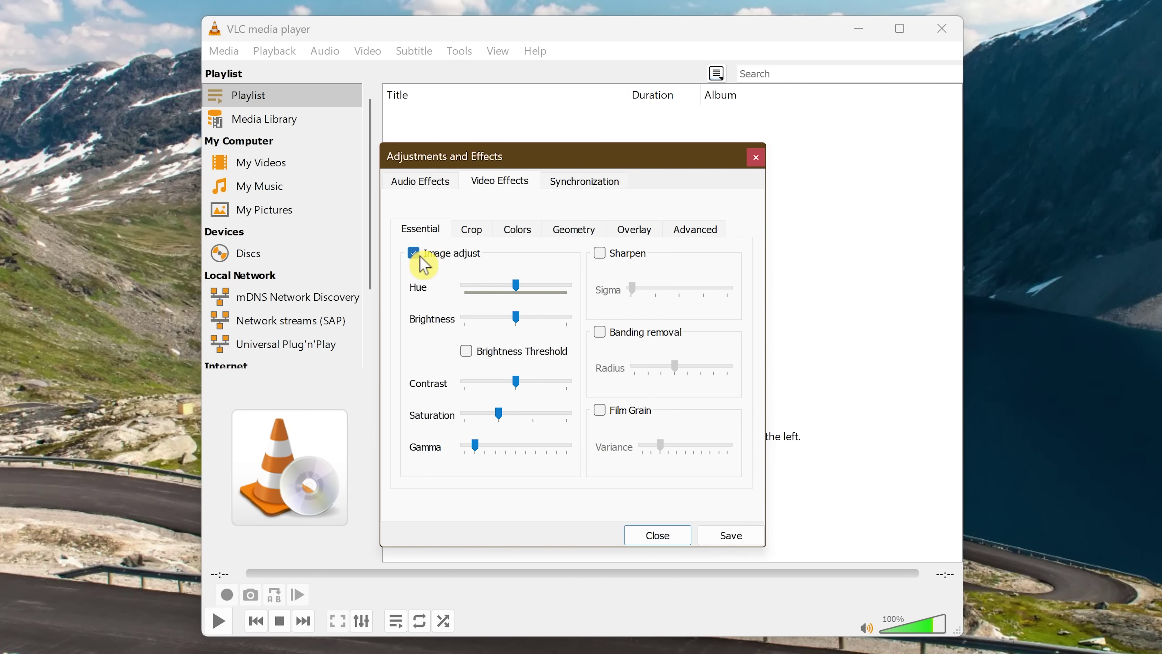
Turn off Image adjust for video and look through the audio equalizer's preset list
left_click(416, 253)
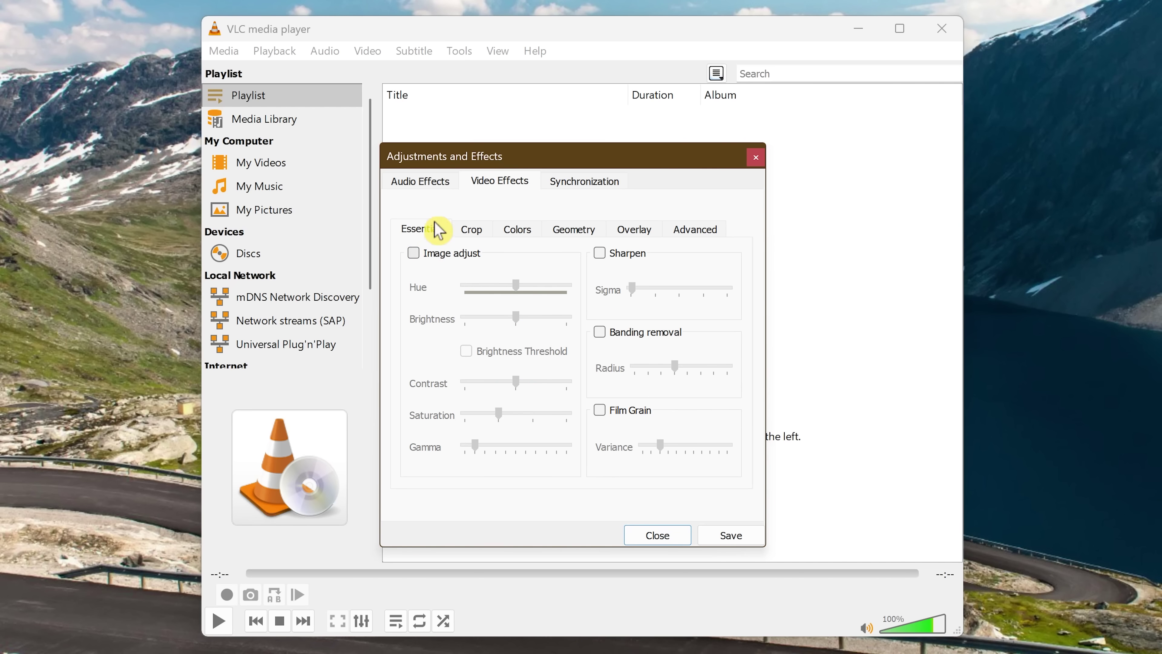
left_click(442, 192)
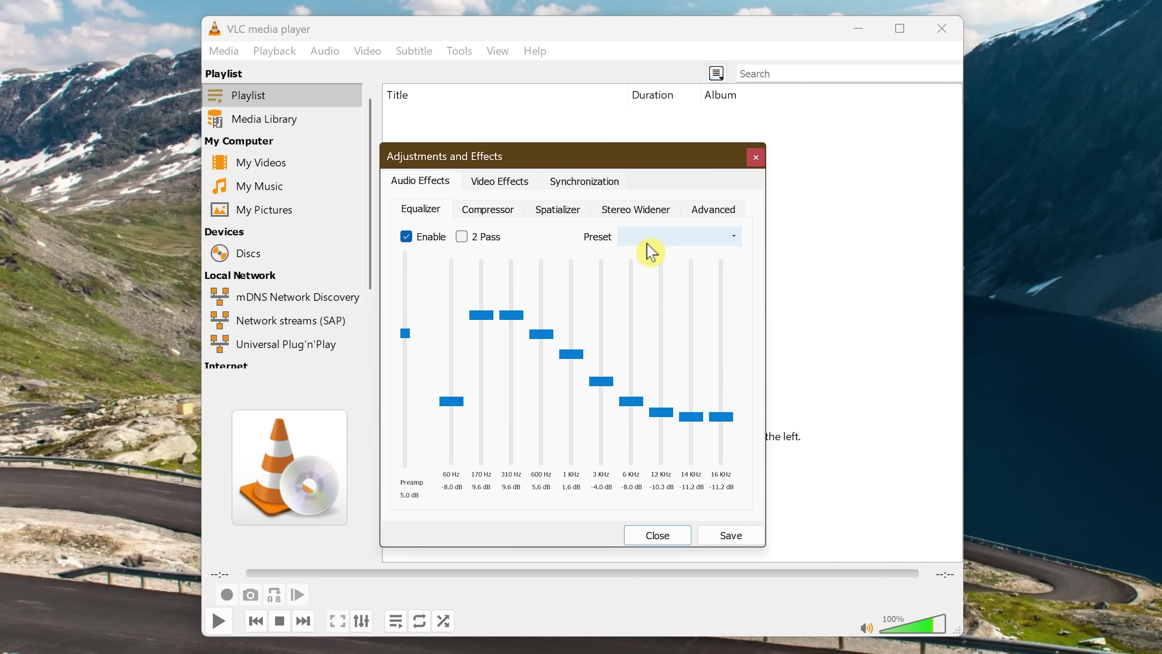
left_click(658, 237)
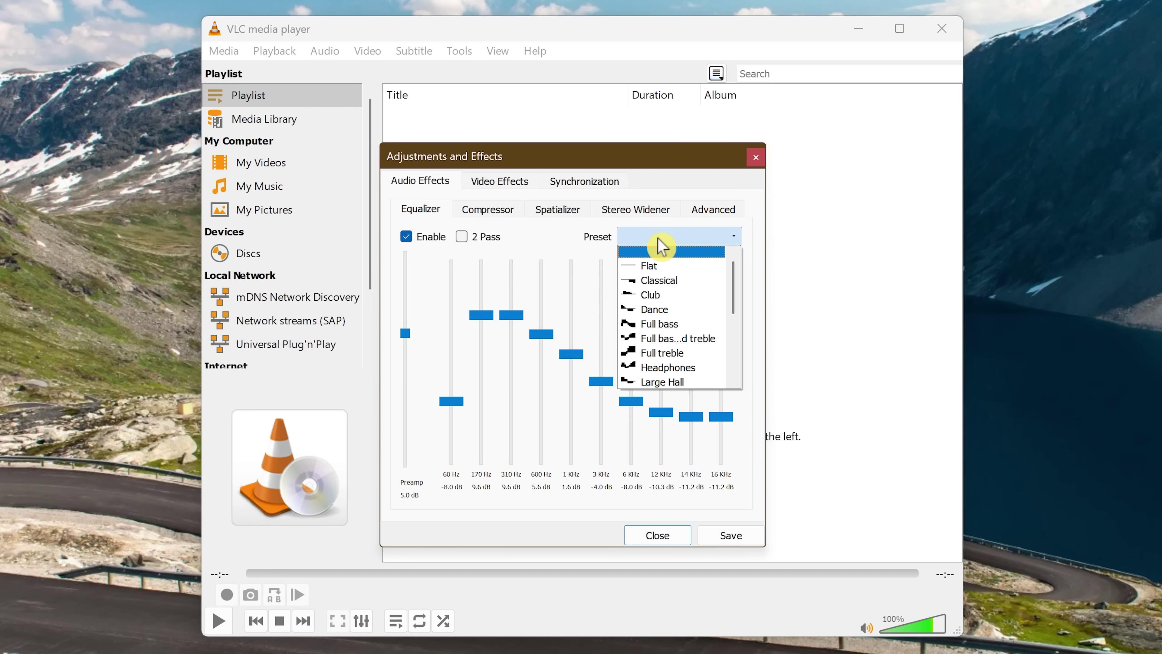
left_click(663, 250)
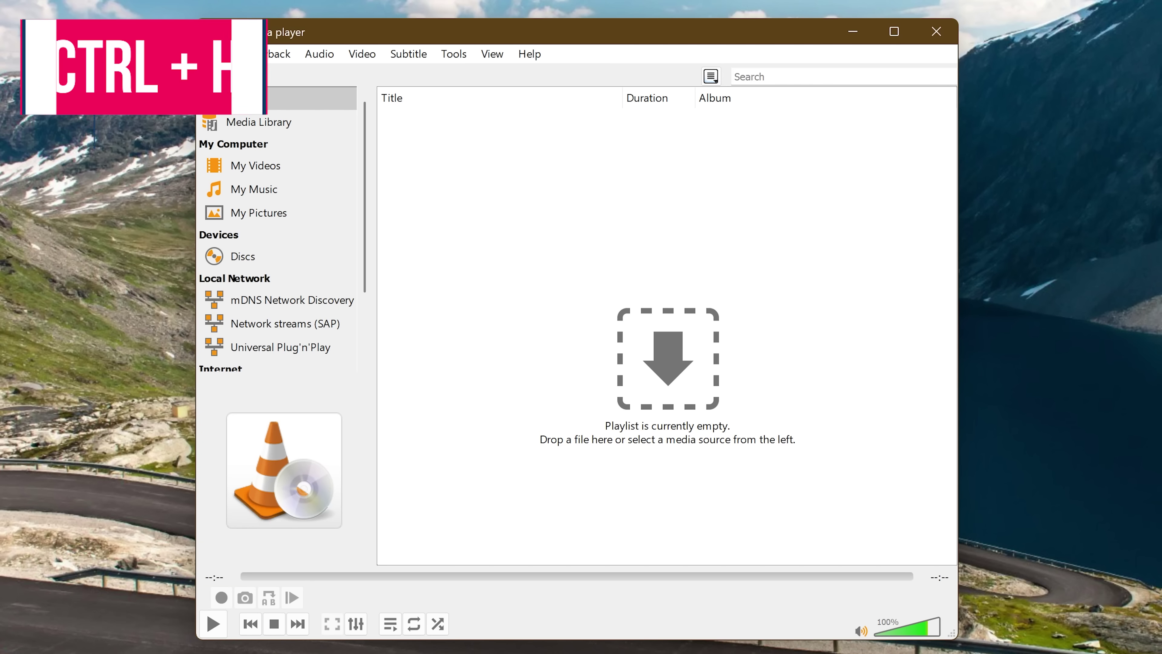
Switch the player to the minimal interface and back to the full interface, twice
key("ctrl+h")
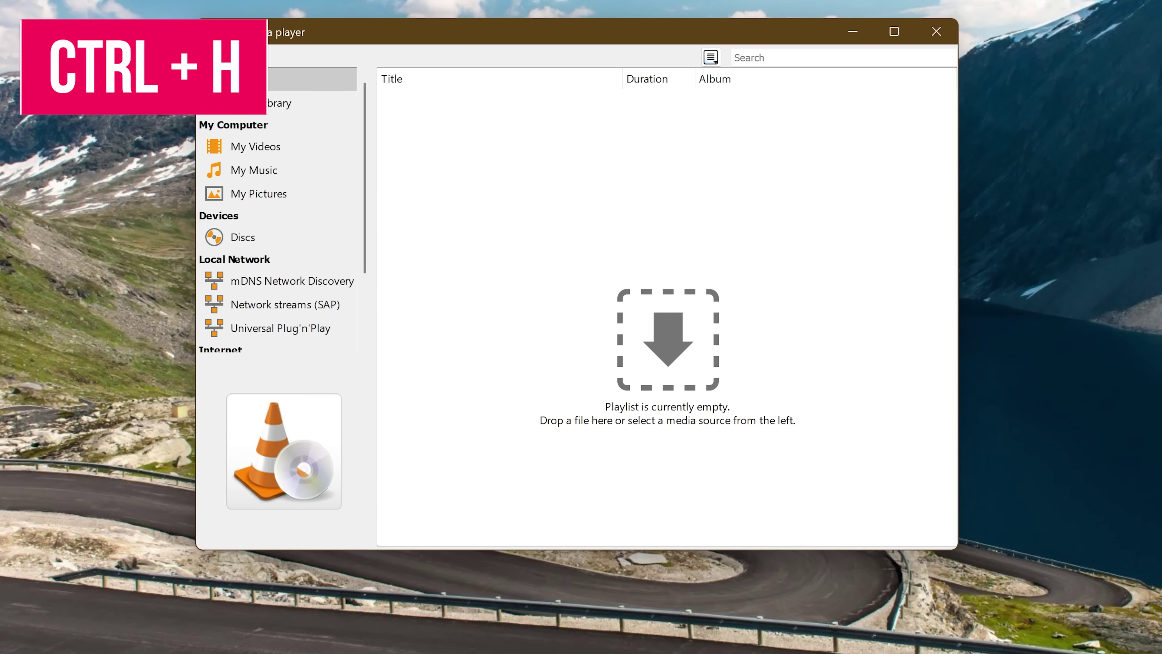
key("ctrl+h")
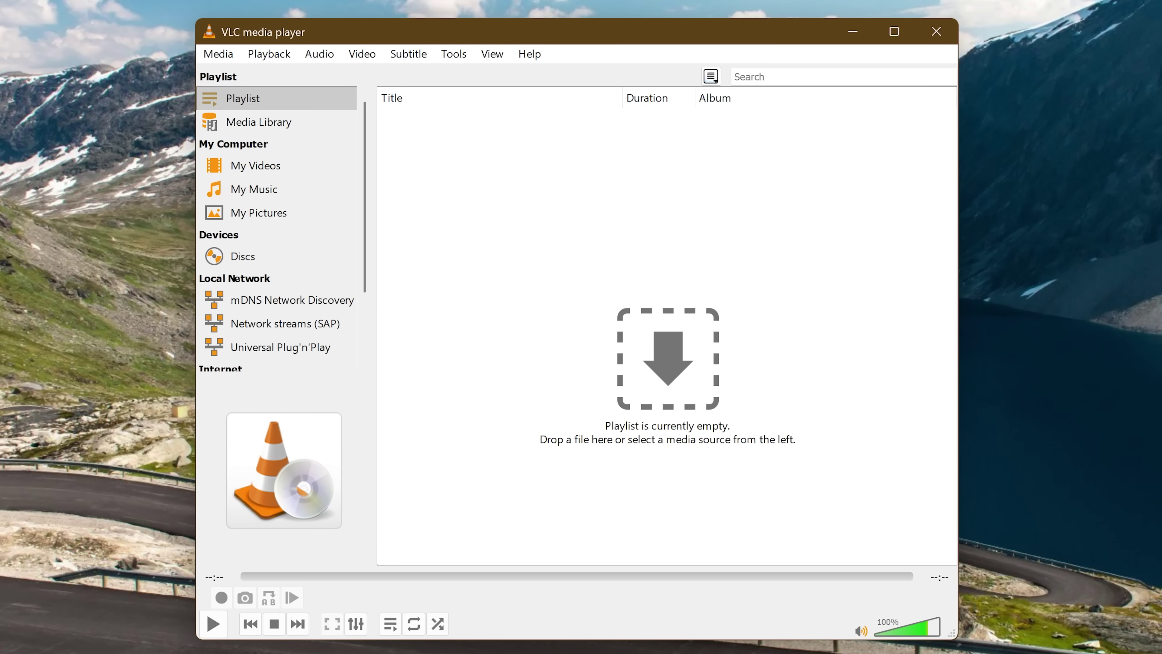
left_click(494, 56)
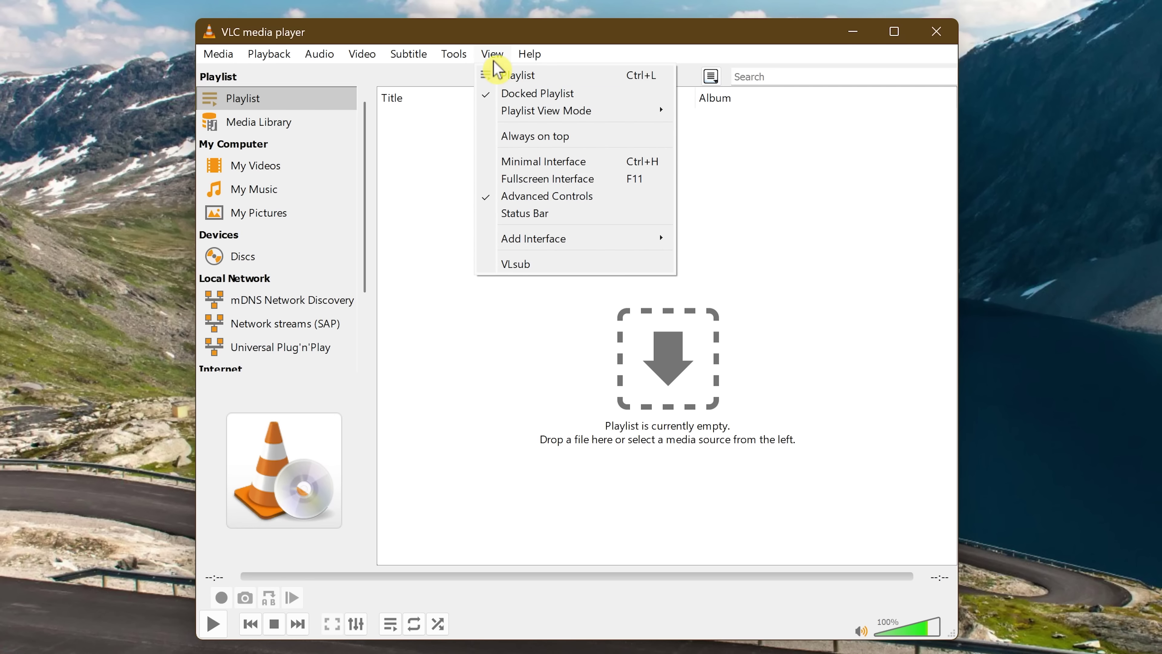
left_click(567, 165)
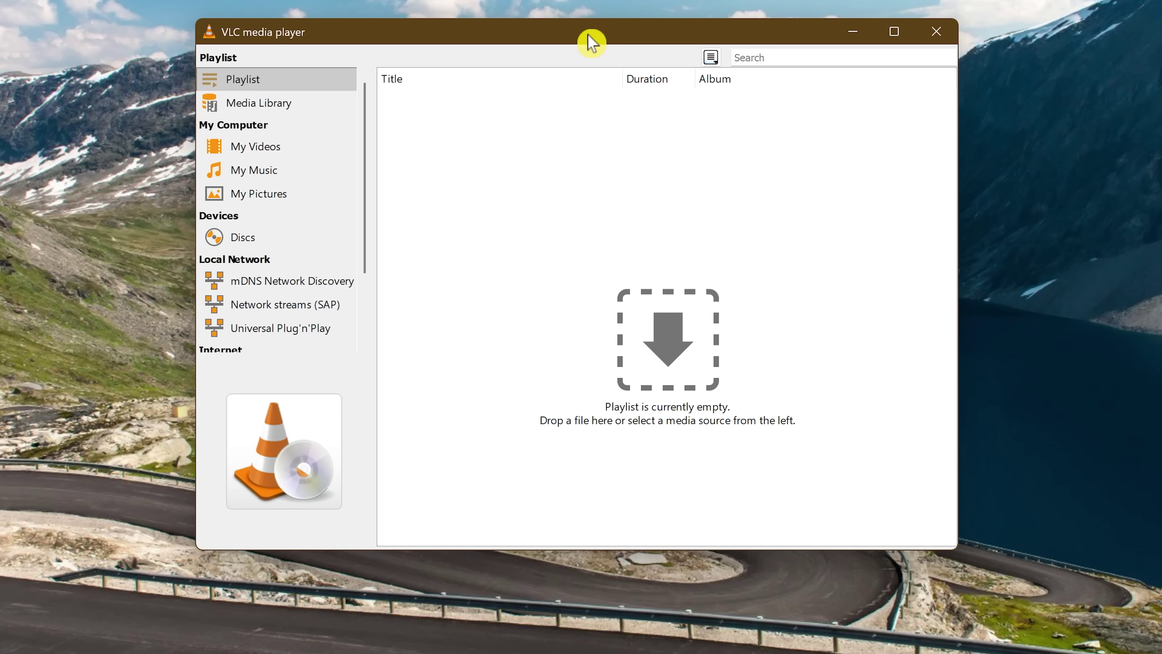
key("ctrl+h")
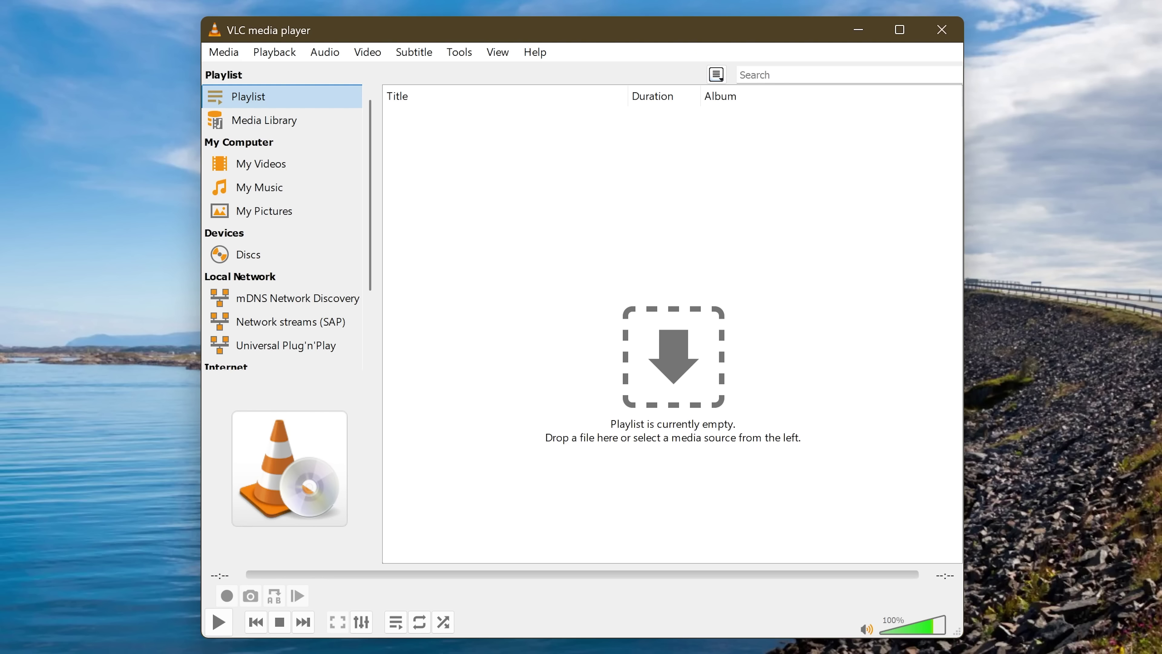
Load How to Use OBS Studio (Beginners Guide).mp4 from the BIT Files folder for conversion
left_click(234, 54)
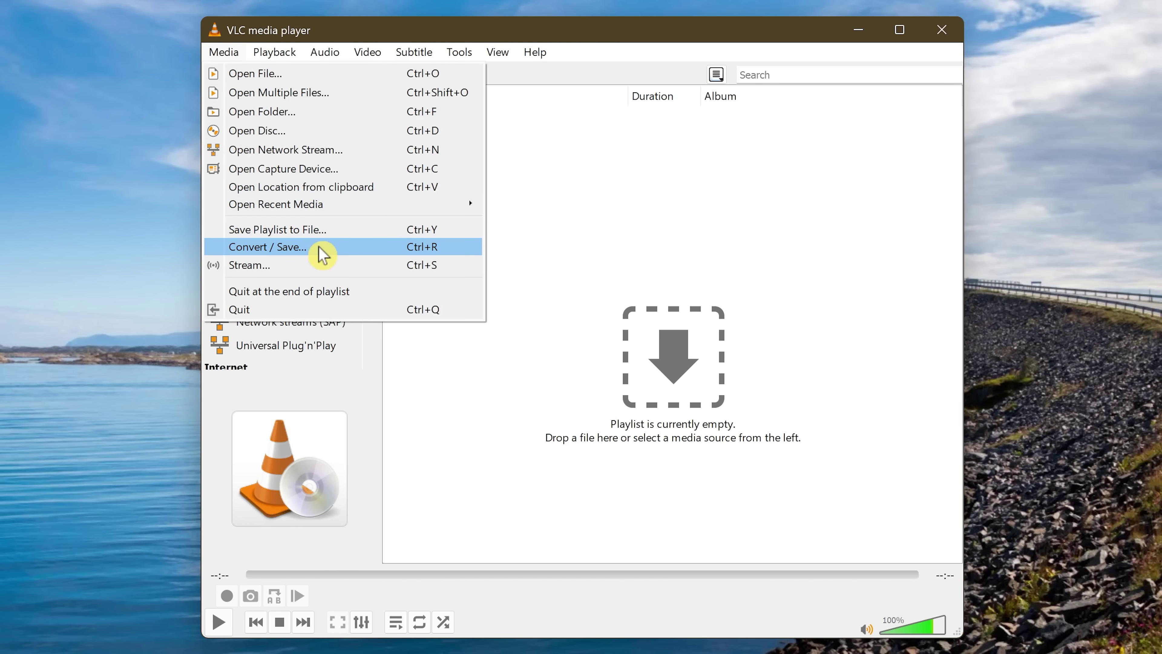
left_click(323, 255)
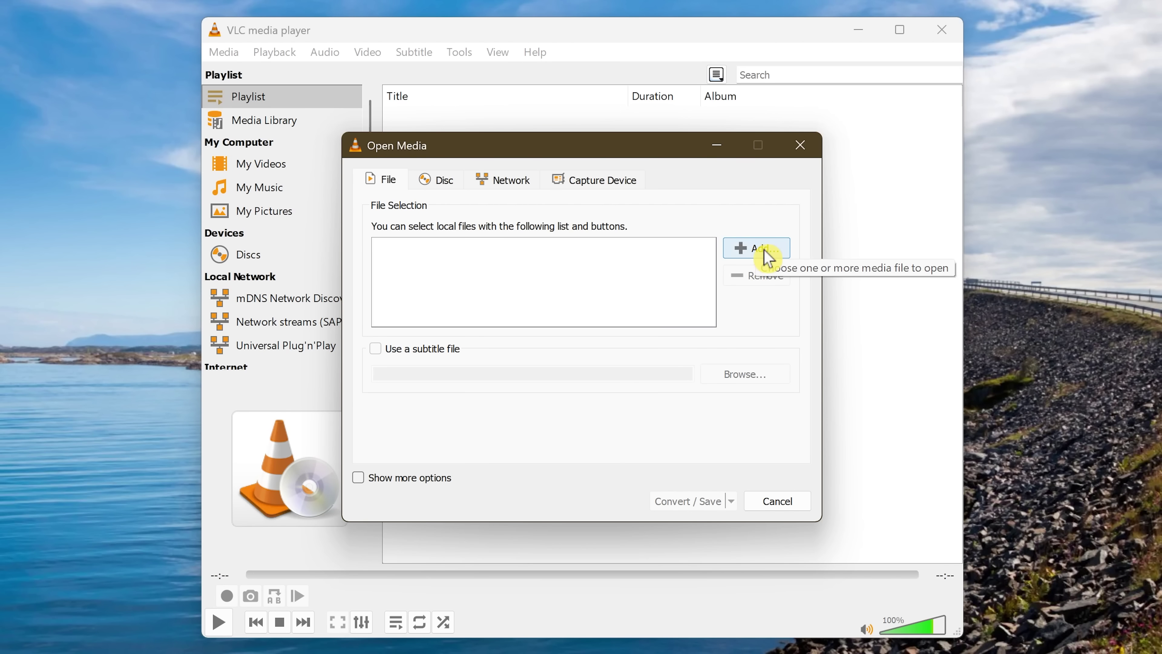
left_click(769, 259)
left_click(858, 435)
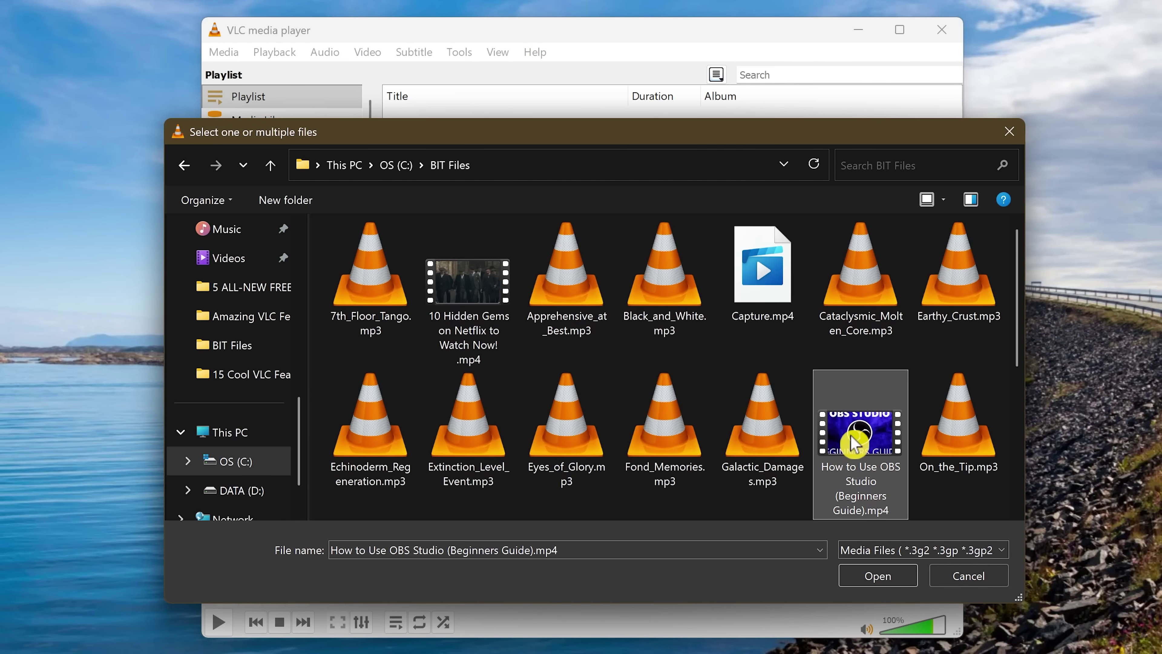
left_click(871, 586)
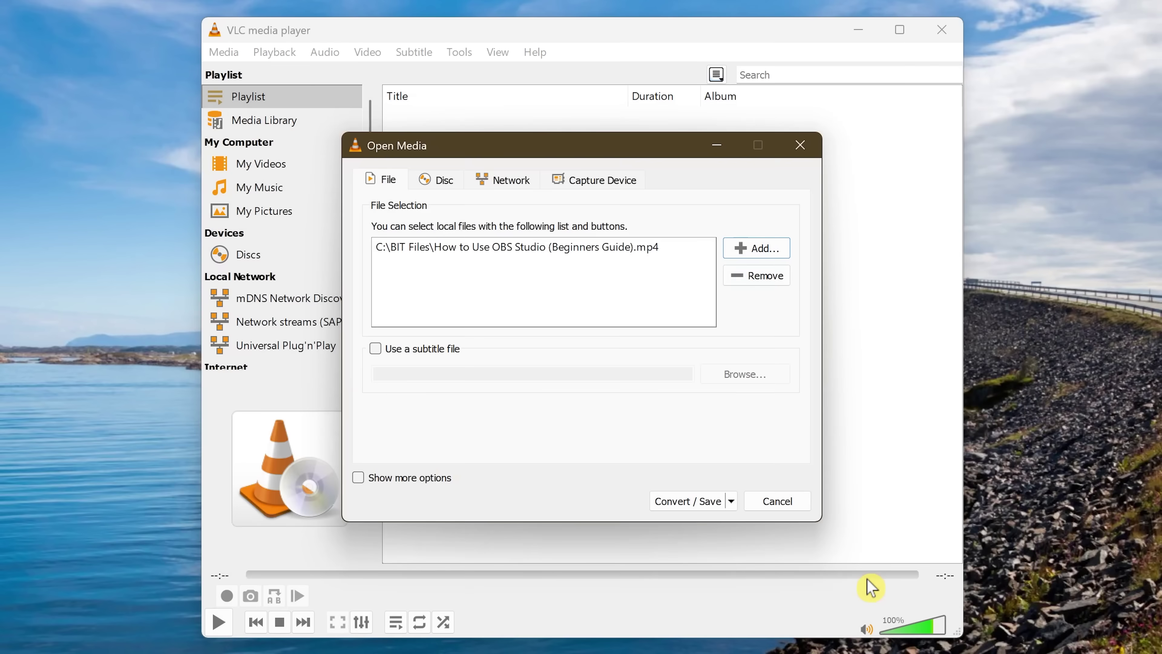
left_click(732, 502)
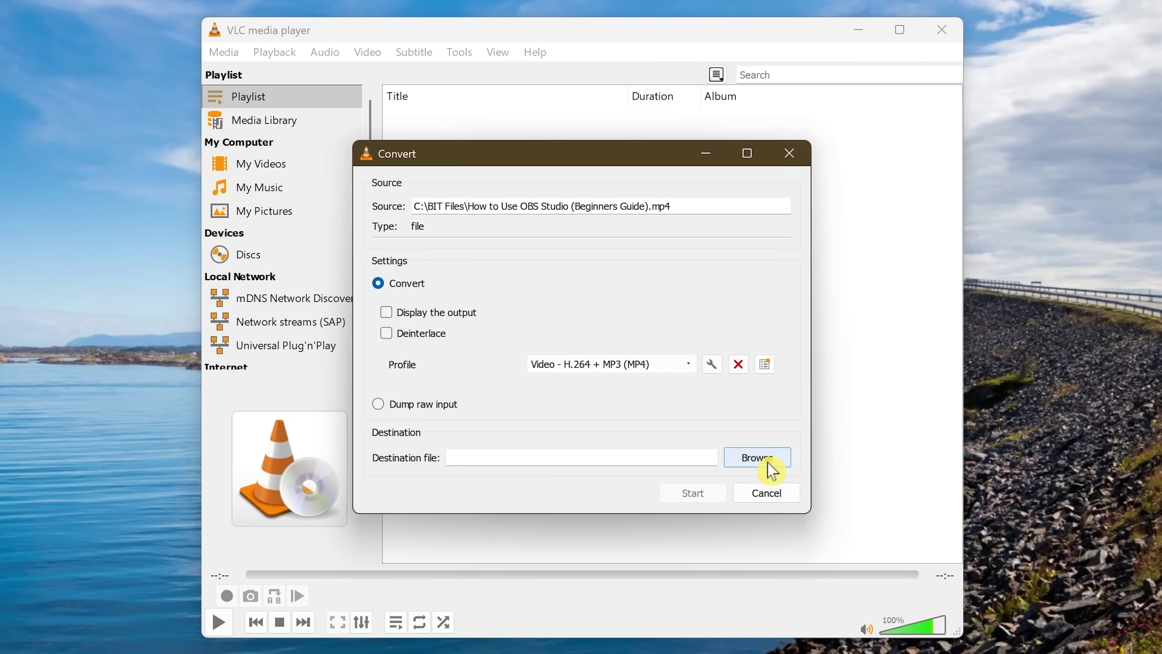
Convert the file with the Video - WMV + WMA (ASF) profile to How to Use OBS Studio (Beginners Guide)_2.asf in BIT Files
left_click(689, 365)
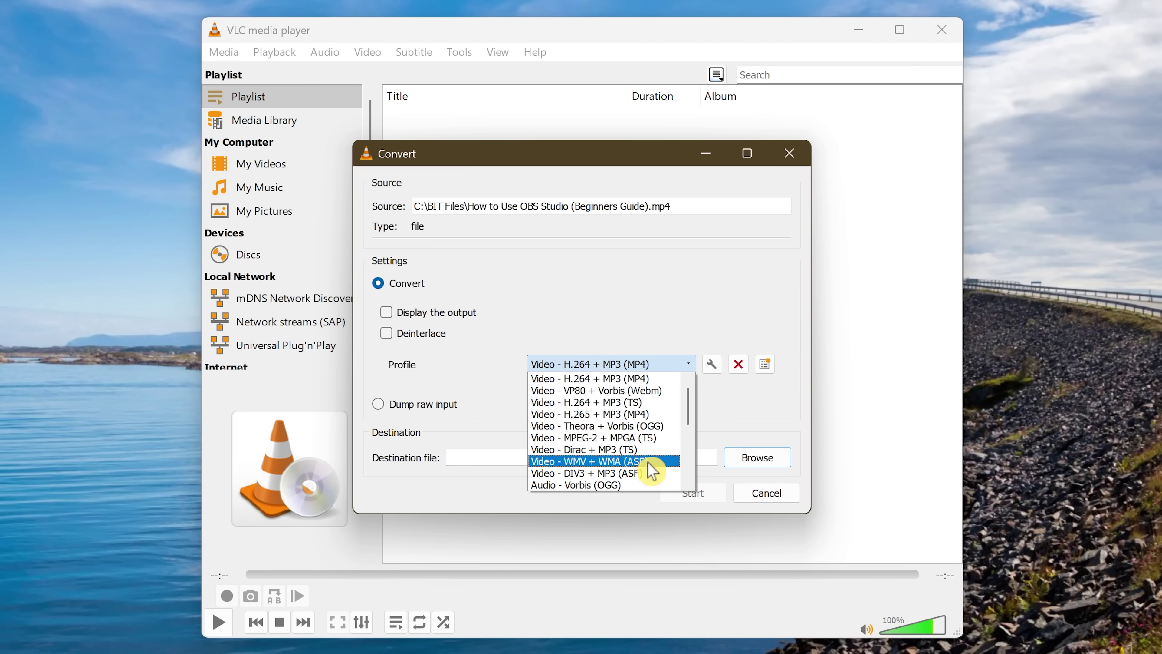
left_click(650, 462)
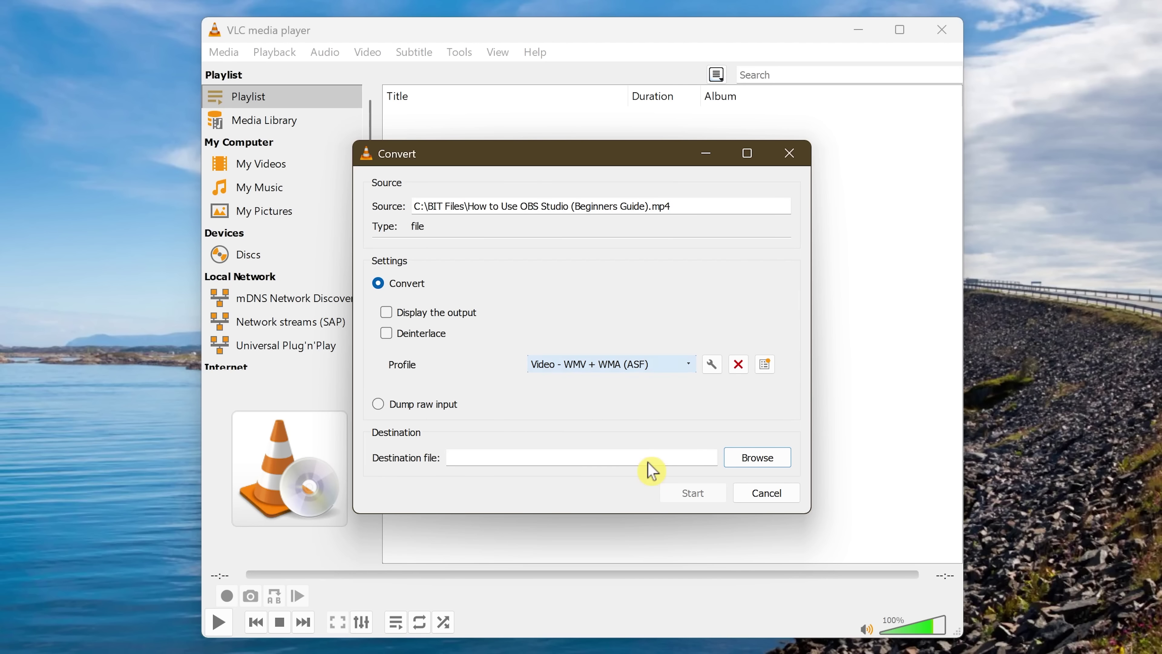
left_click(771, 466)
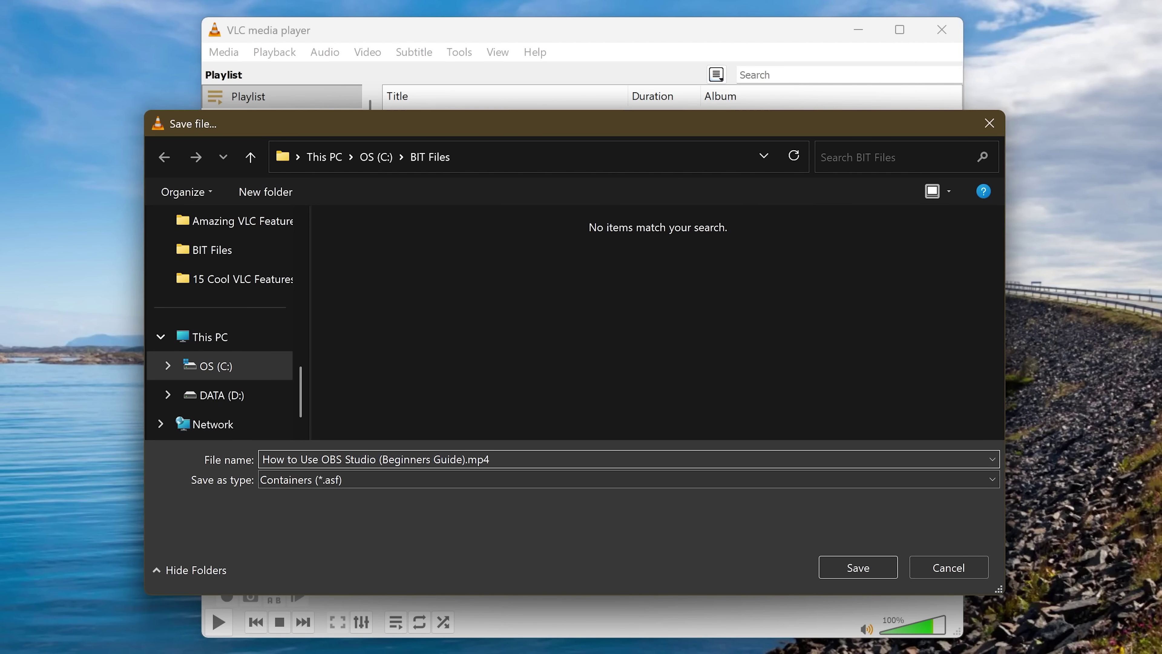
key("BackSpace")
key("BackSpace")
key("BackSpace")
key("BackSpace")
type("_2")
left_click(853, 568)
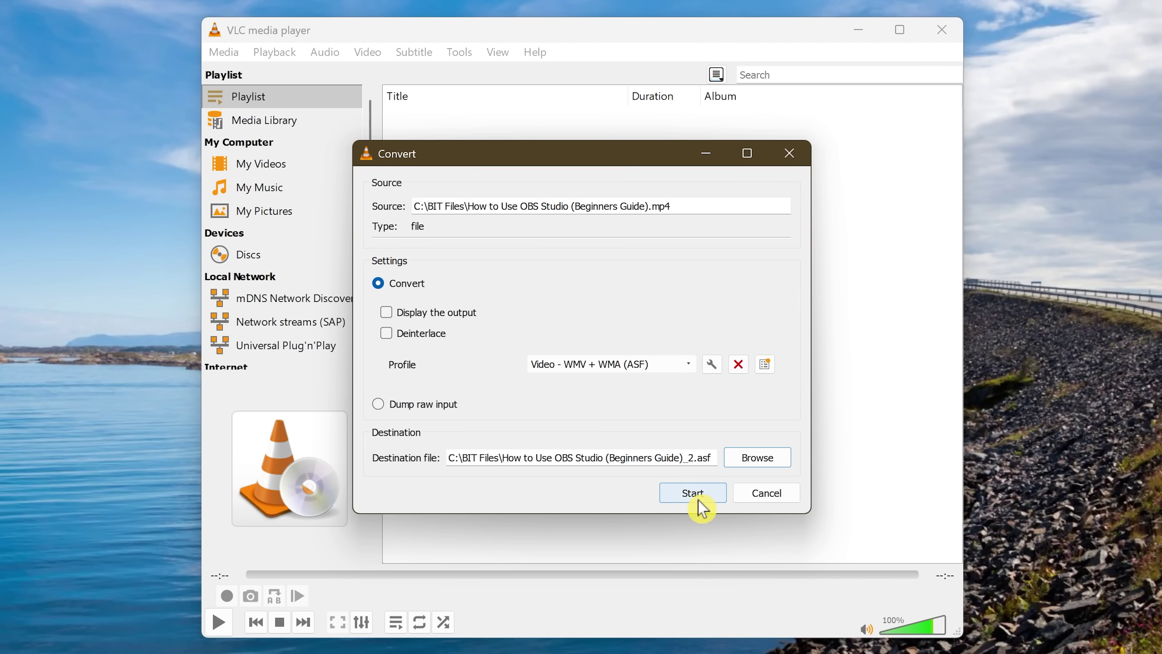
left_click(699, 499)
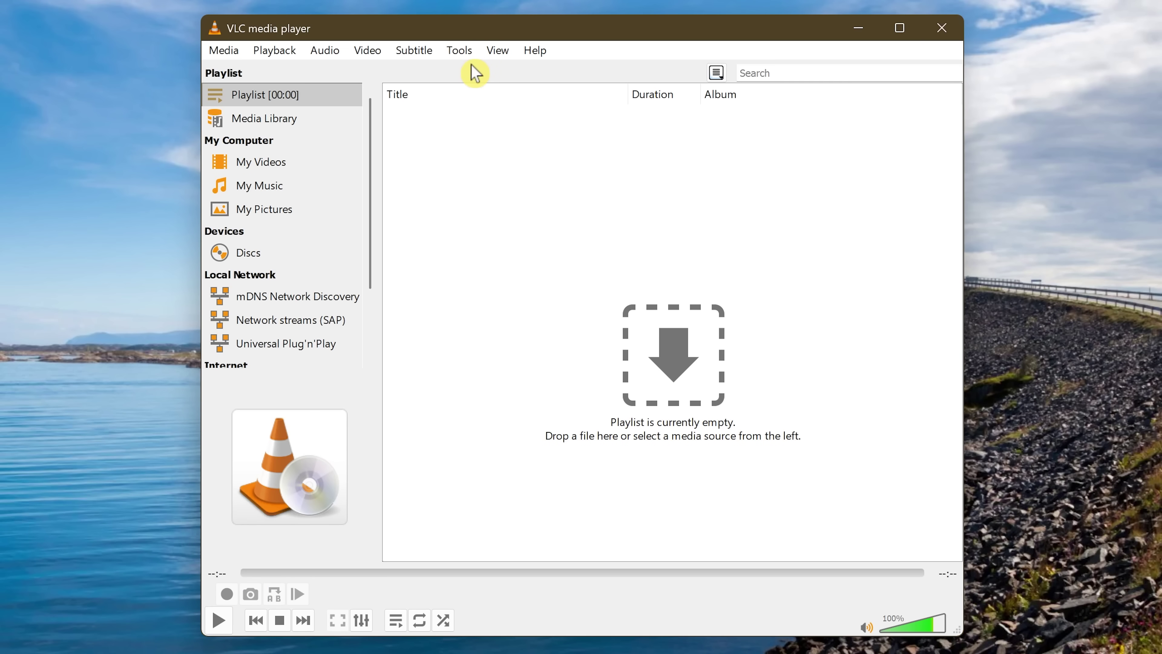
In the hotkey preferences, set the Fullscreen hotkey to Ctrl+Shift+f and save the preferences
left_click(463, 52)
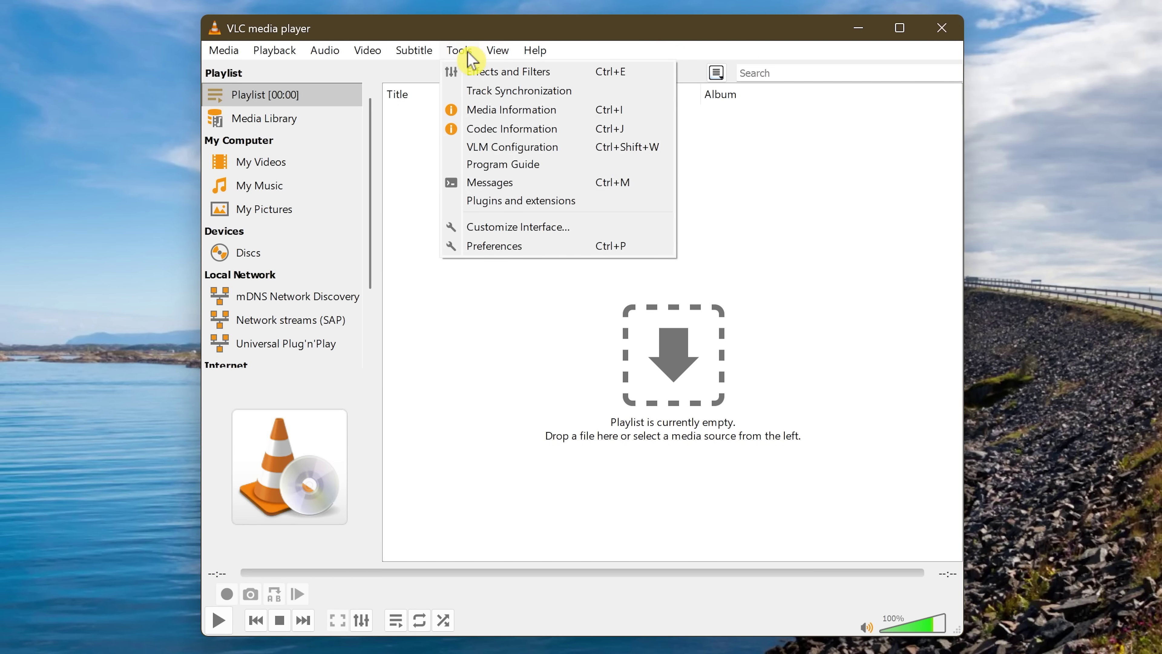
left_click(502, 248)
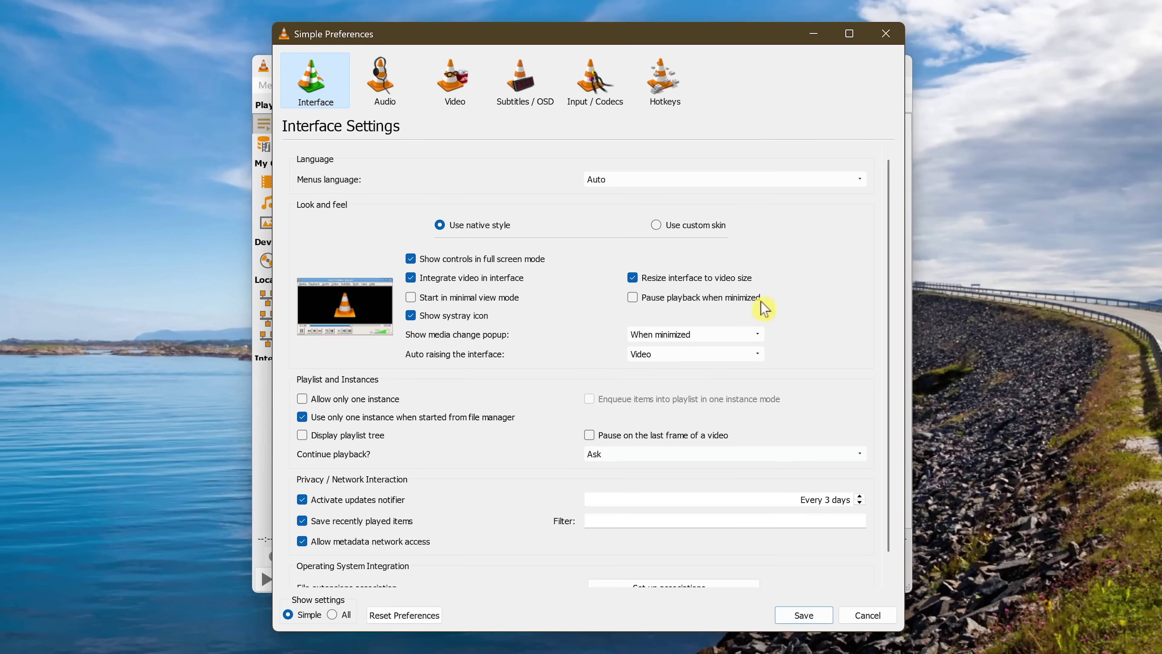
left_click(671, 93)
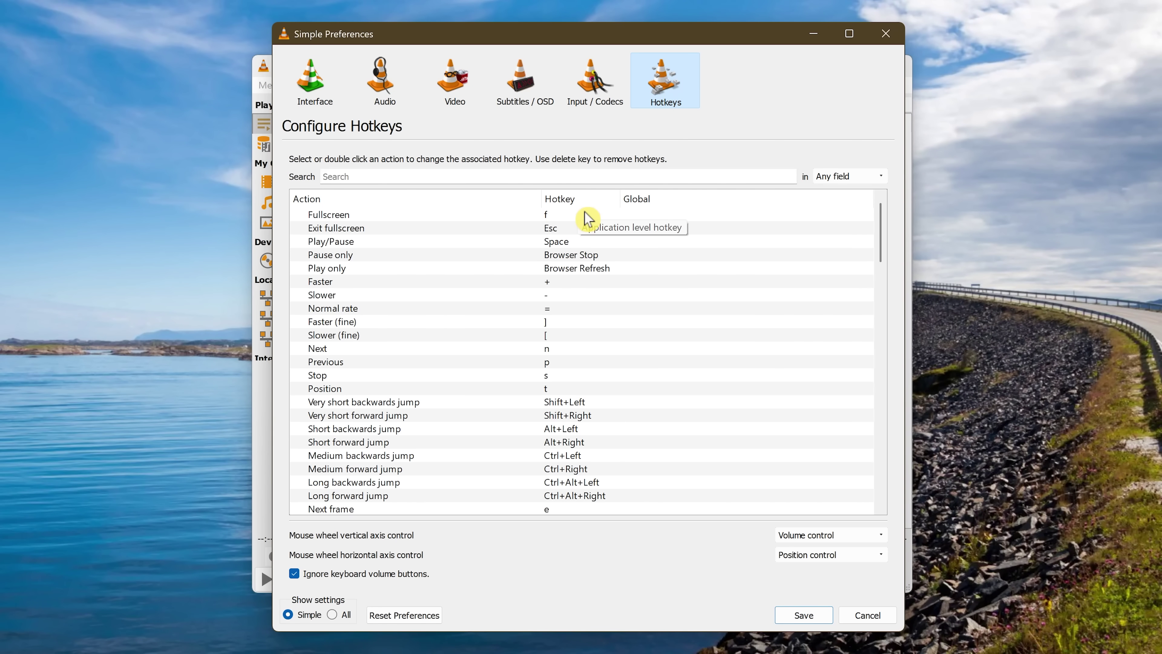
left_click(588, 231)
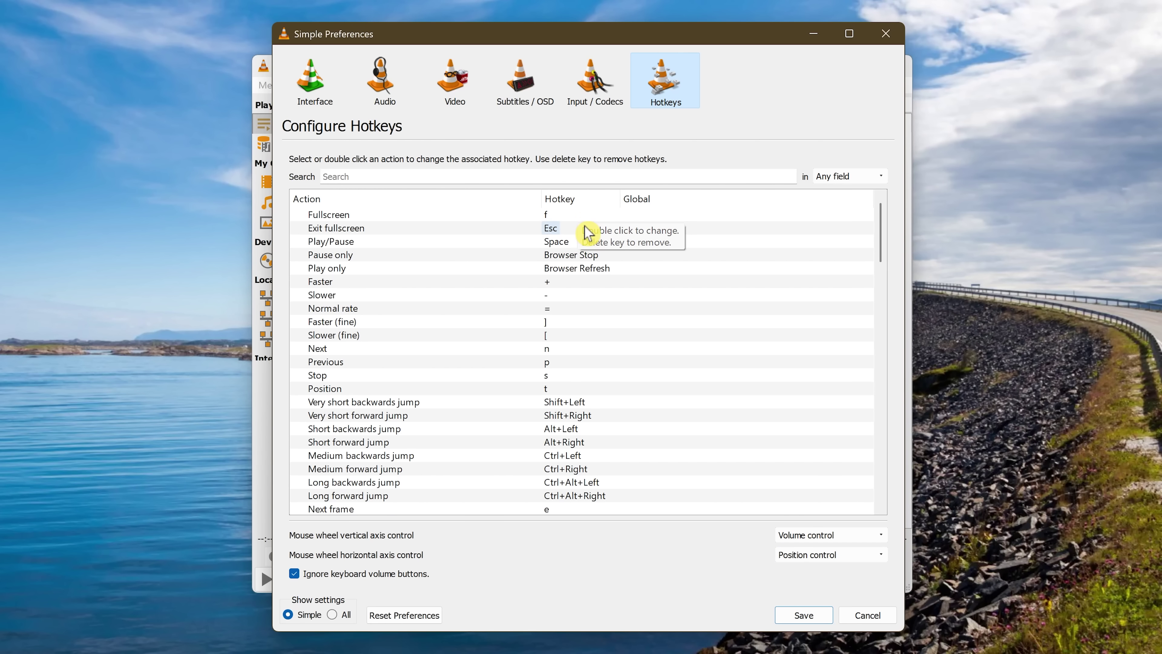
left_click(582, 243)
scroll(625, 306, "down", 20)
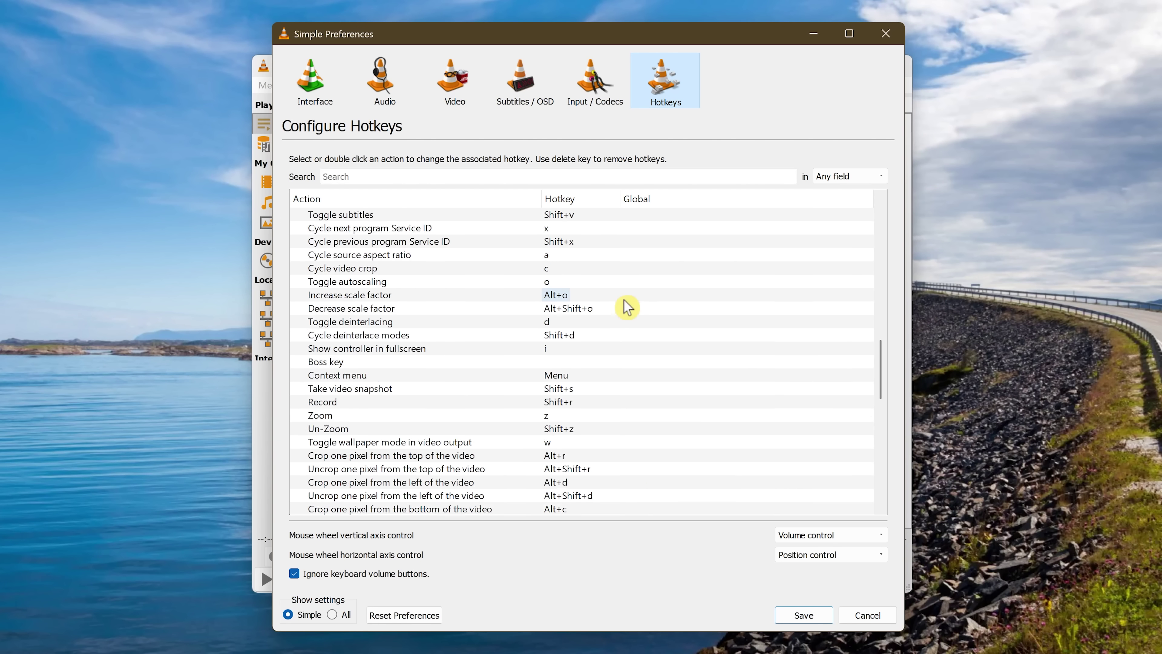
scroll(624, 304, "up", 20)
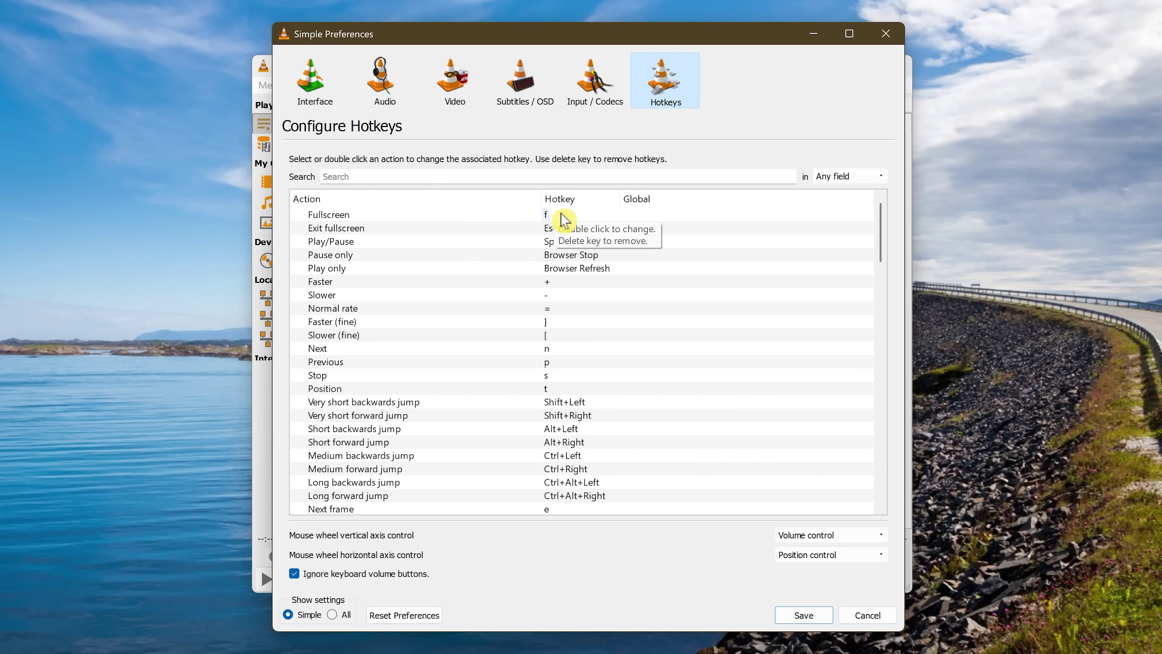
double_click(562, 215)
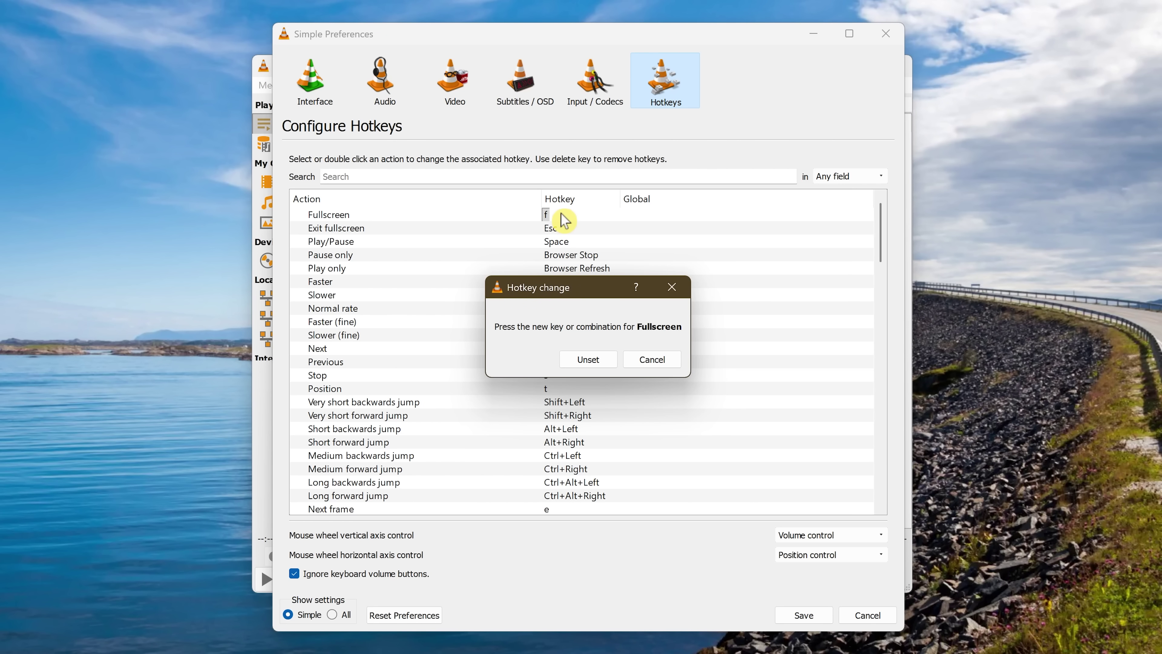
key("ctrl+shift+f")
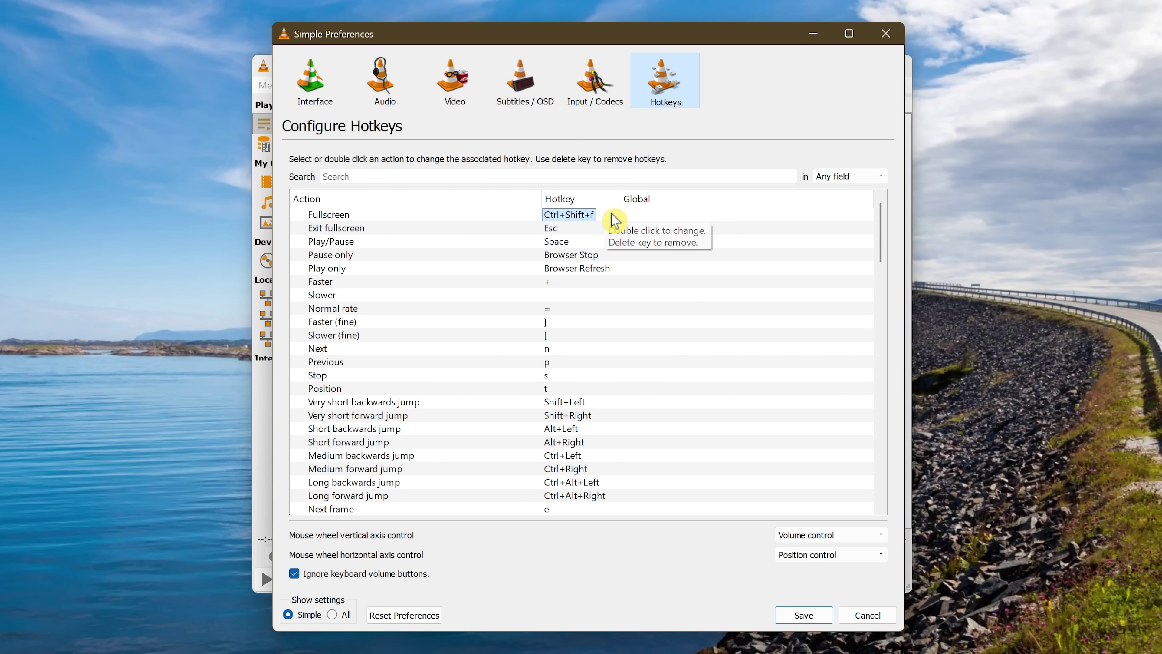
left_click(813, 616)
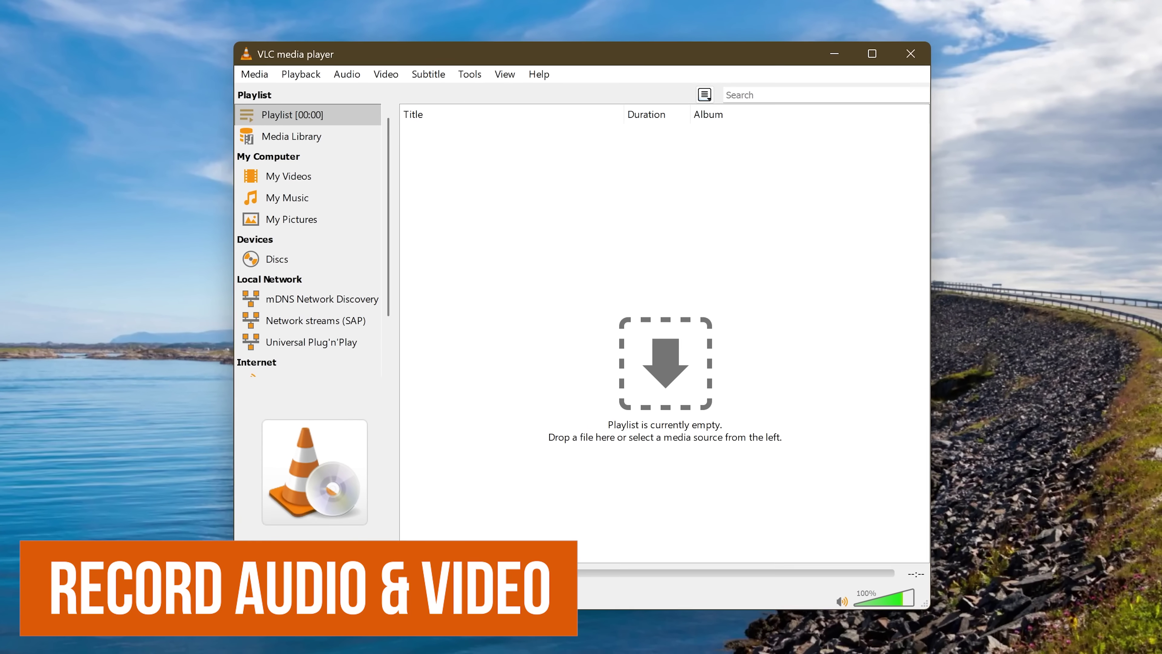
Show the advanced controls in the player interface
left_click(504, 70)
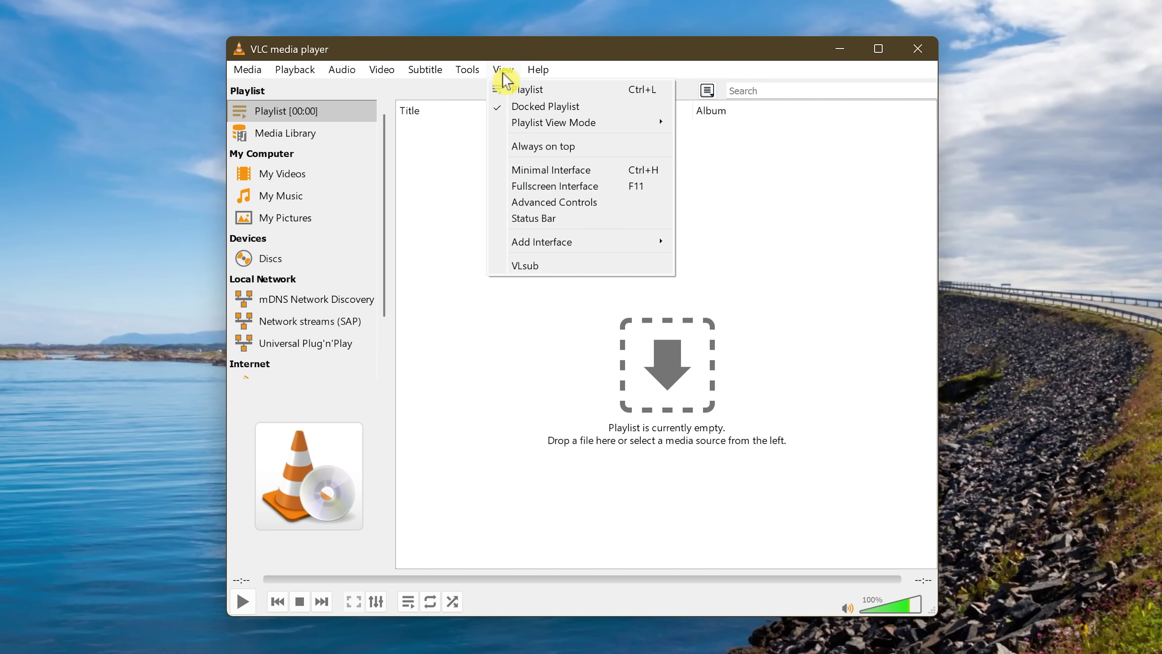
left_click(560, 203)
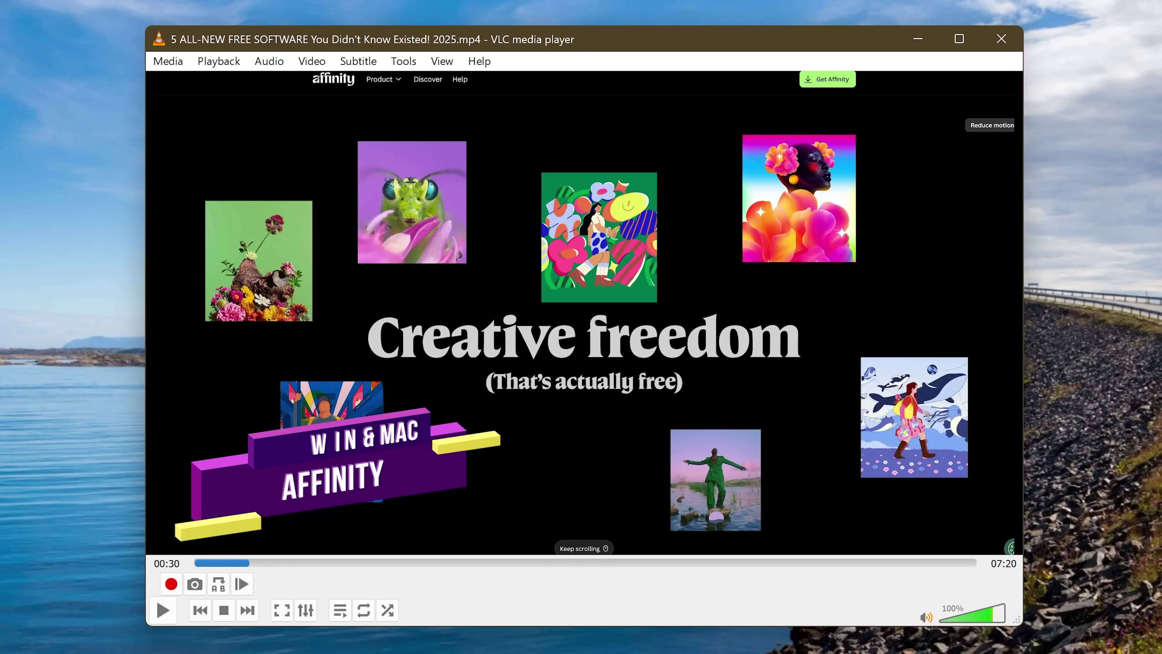
Create a custom bookmark at the current position of the 5 ALL-NEW FREE SOFTWARE video
left_click(217, 62)
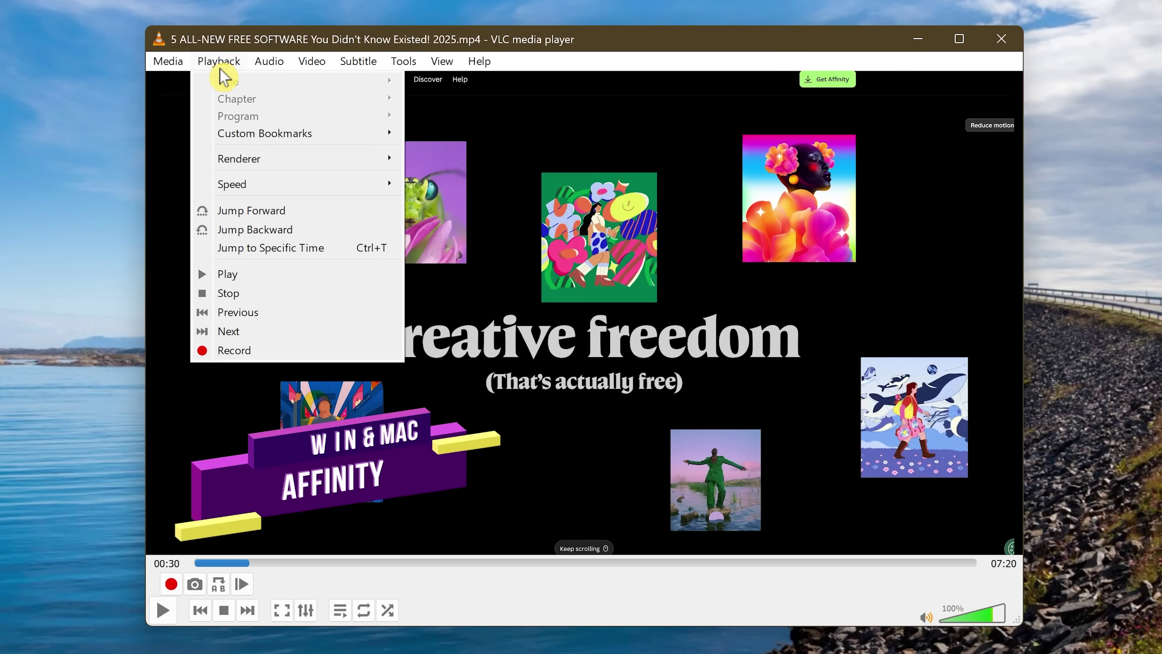
mouse_move(258, 140)
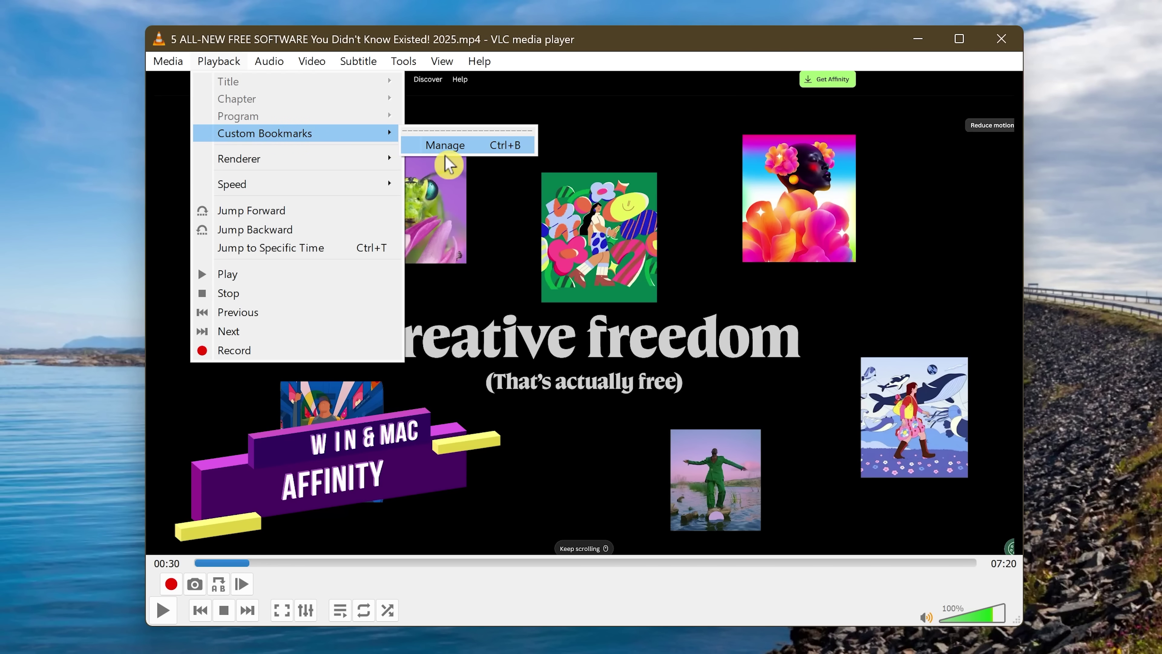
left_click(444, 145)
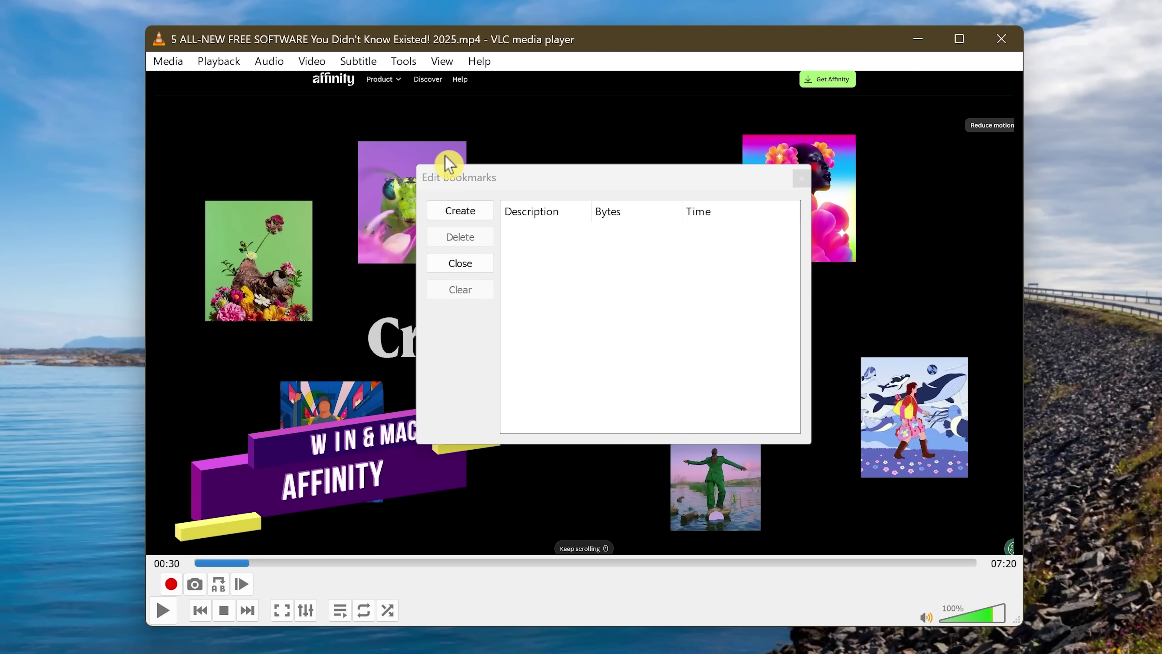
left_click(467, 216)
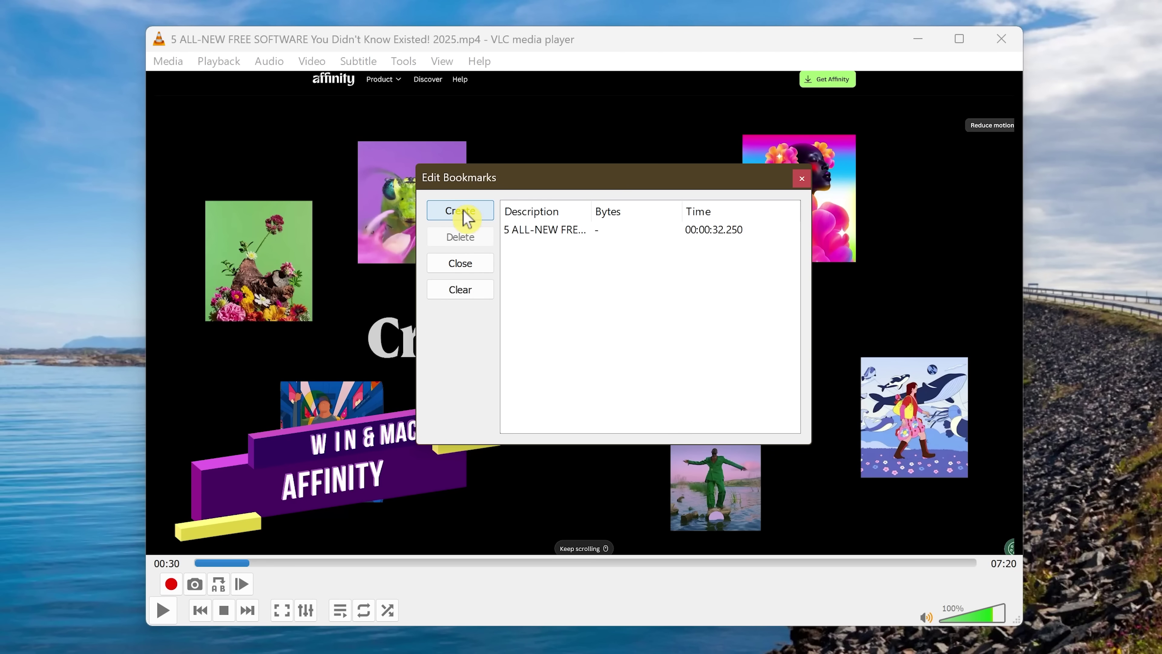
Move playback of the 5 ALL-NEW FREE SOFTWARE video to 02:20 and create another custom bookmark there
left_click(259, 563)
left_click_drag(268, 564, 456, 595)
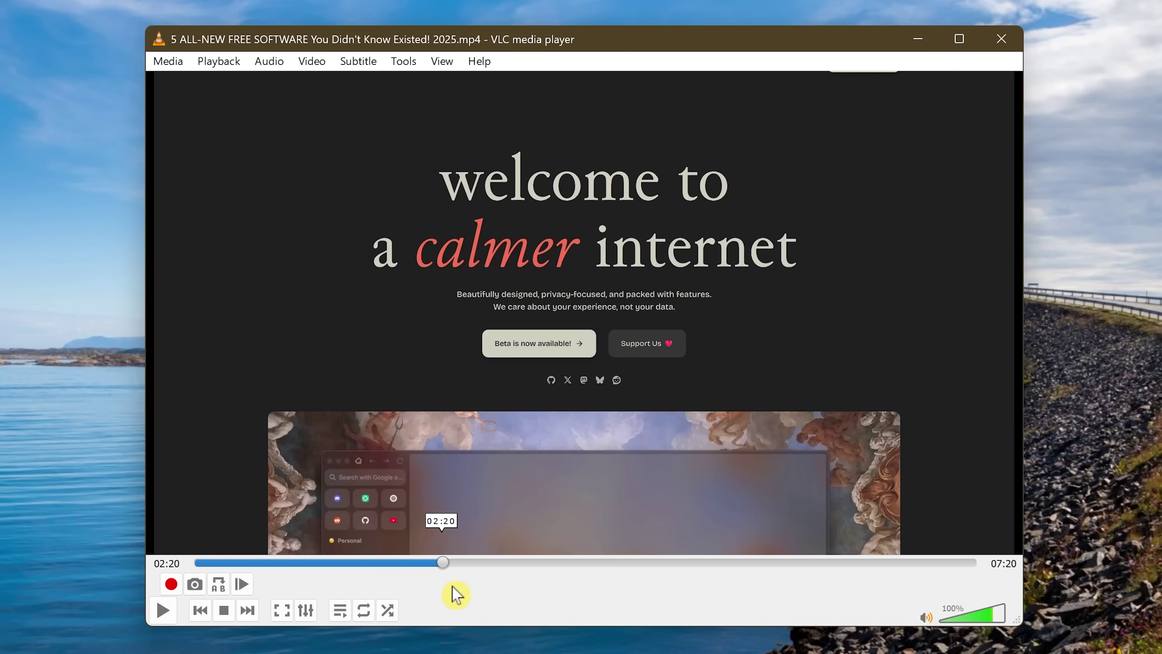
left_click(219, 61)
mouse_move(253, 134)
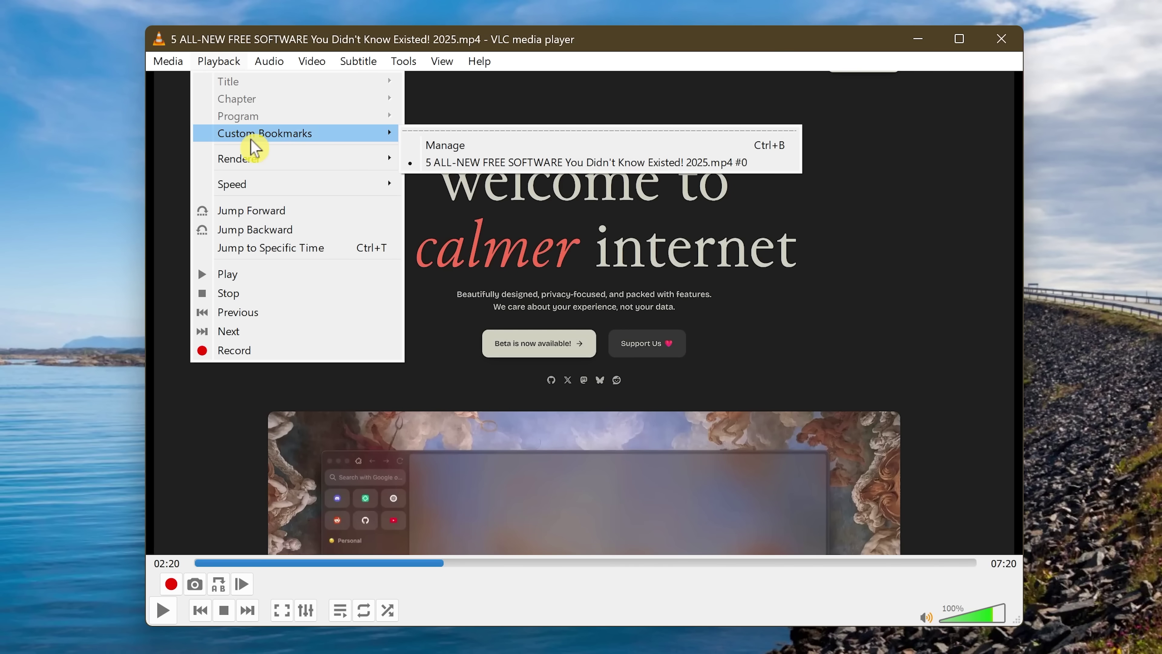
left_click(478, 151)
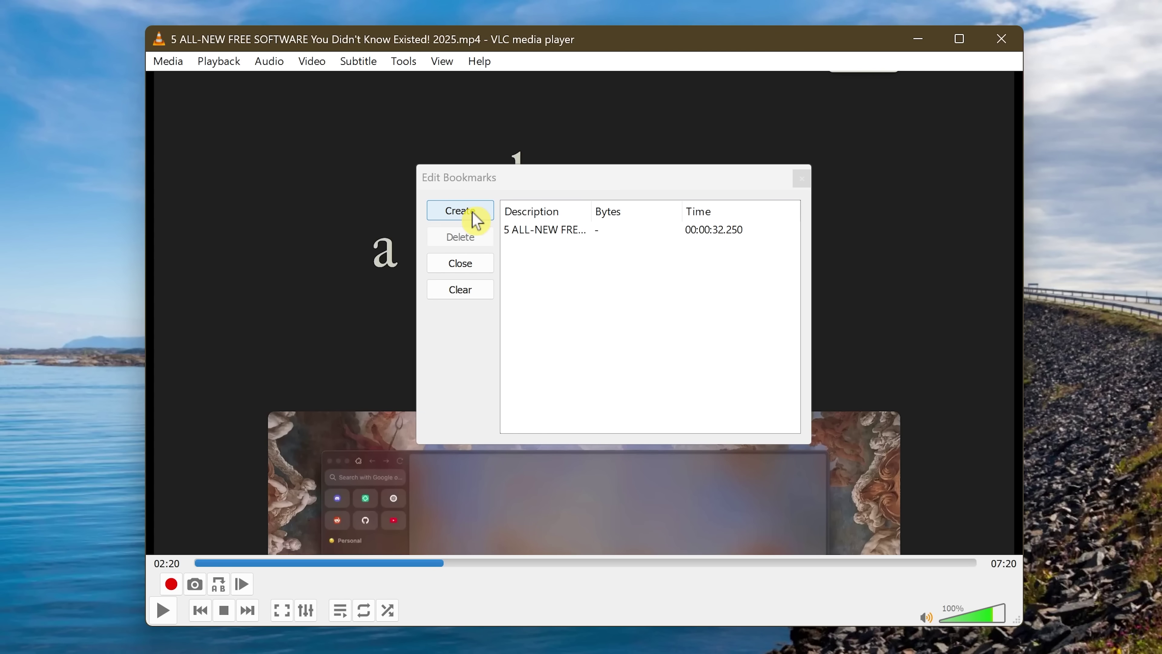
left_click(476, 215)
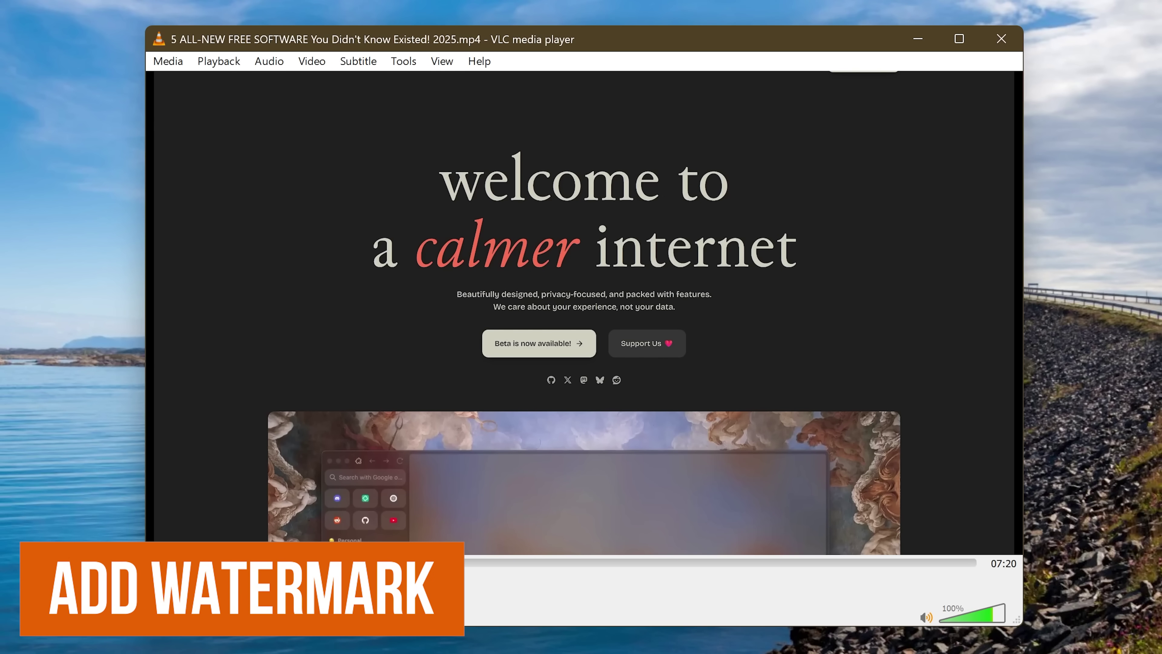
Enable the logo overlay in the video effects and load Logo2024_200_TransBlack.png from BIT Files as the logo
left_click(406, 68)
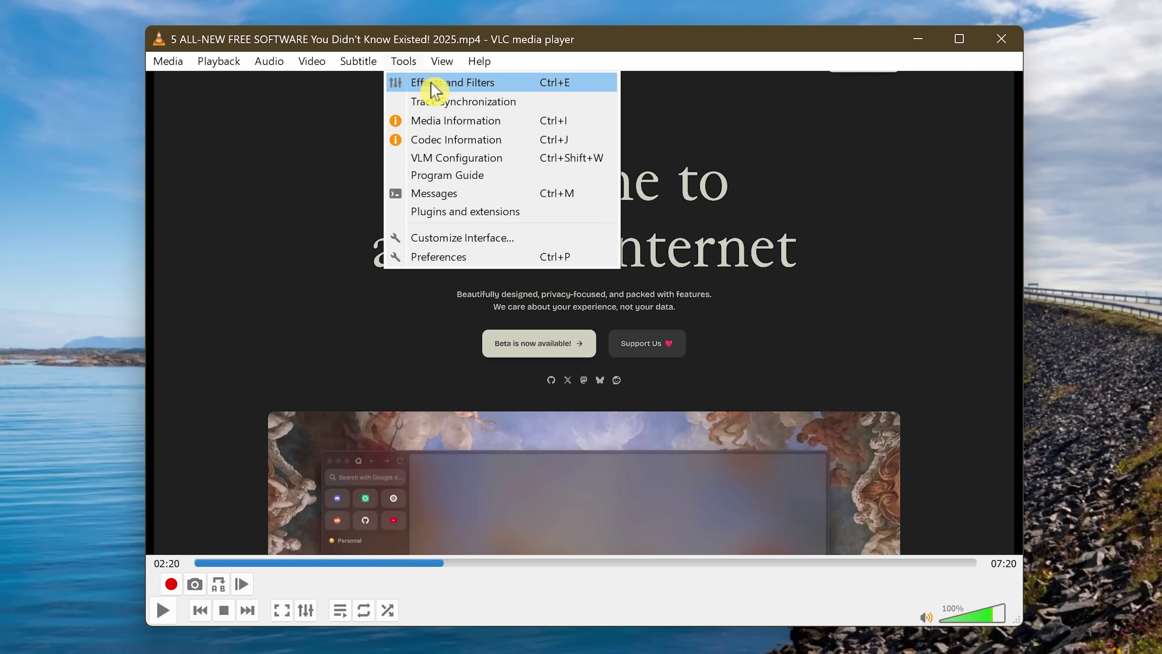
left_click(432, 87)
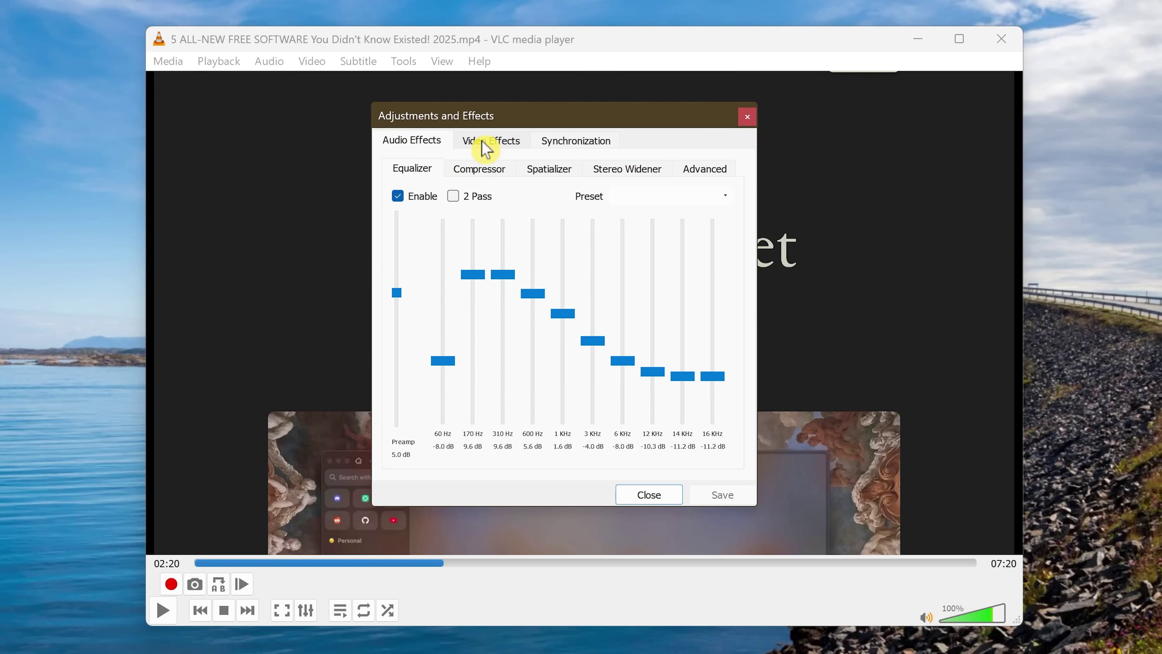
left_click(486, 149)
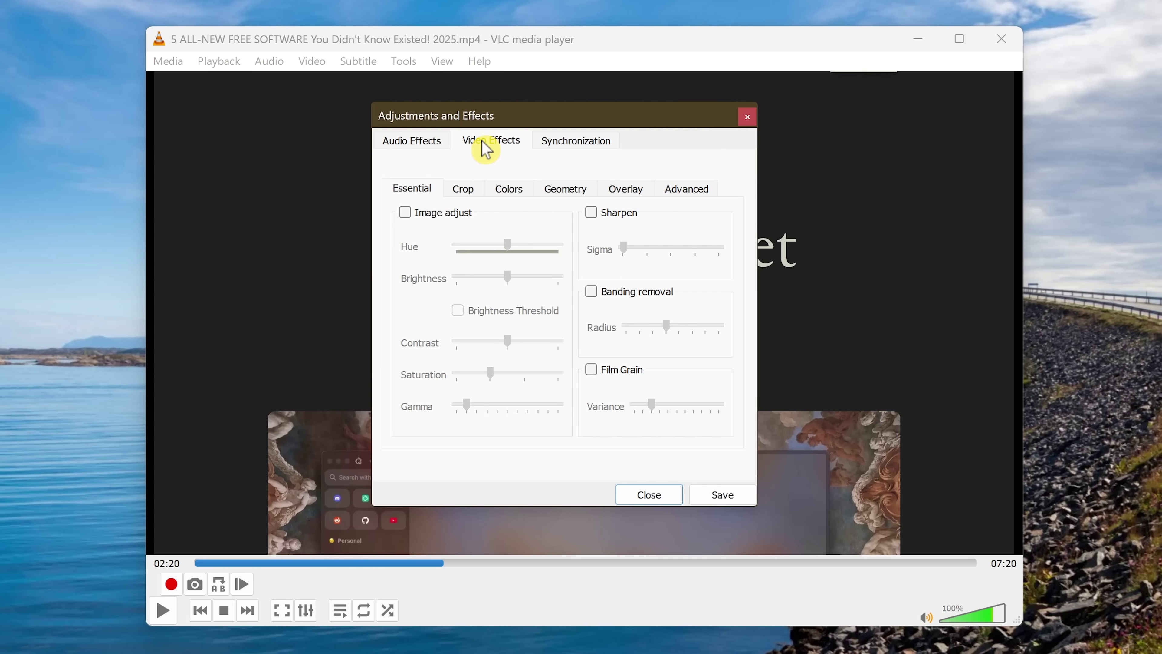
left_click(625, 191)
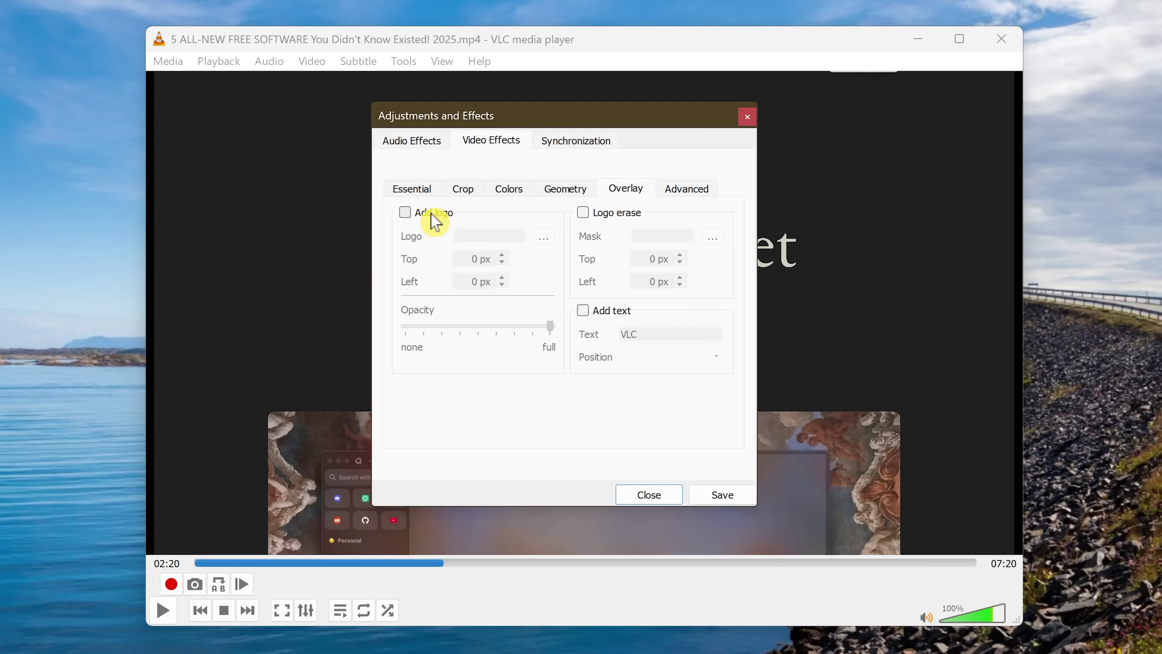
left_click(422, 219)
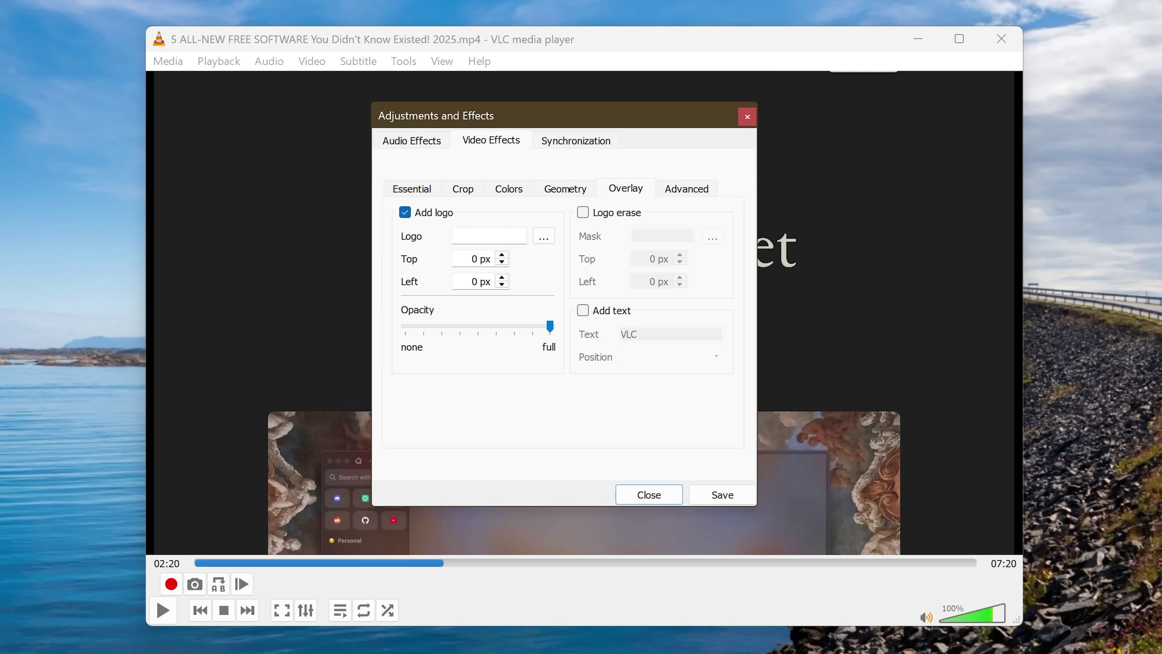
left_click(553, 241)
left_click(459, 228)
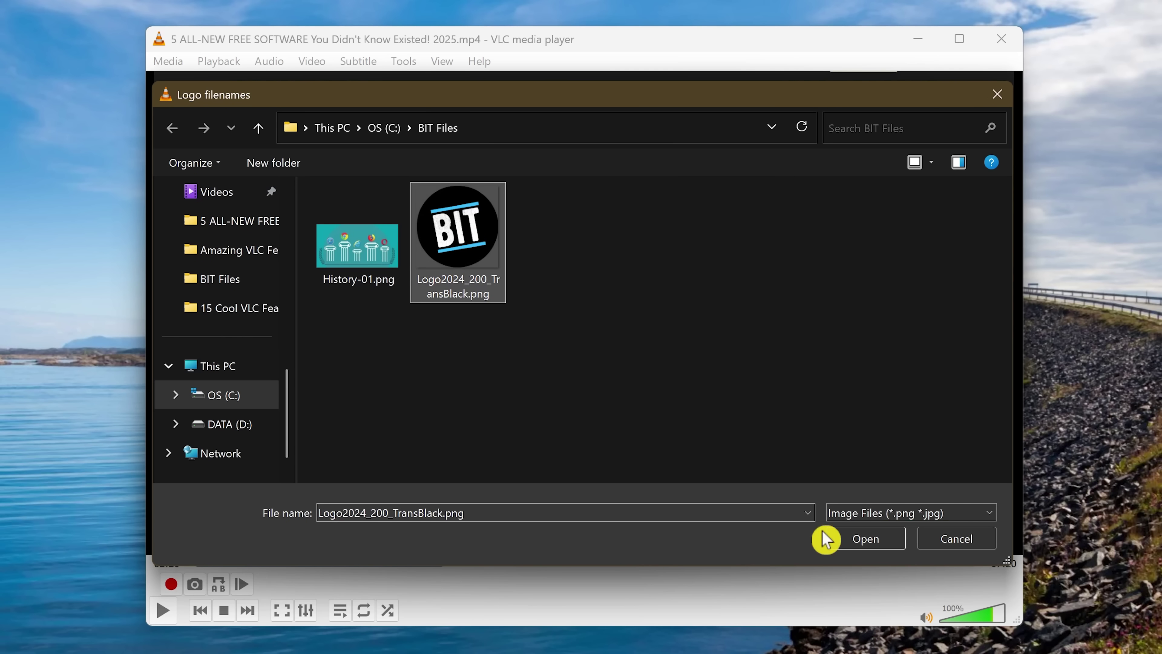
left_click(867, 546)
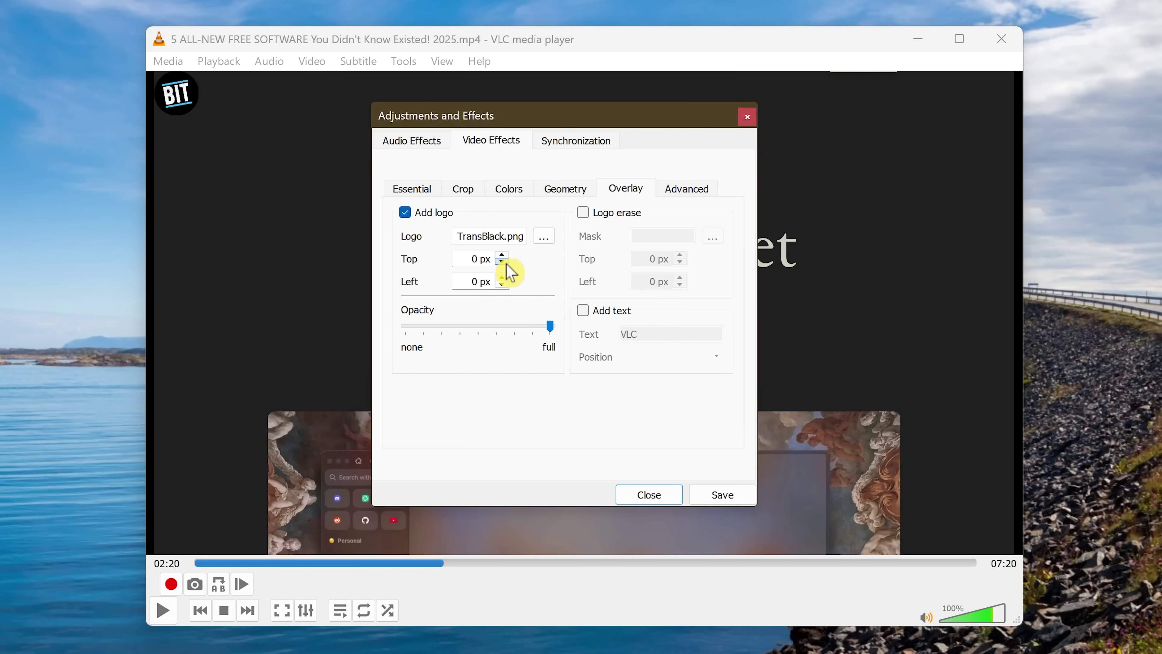
Set the logo's top offset to 25 px, lower its opacity to about a quarter, and close the effects settings
scroll(507, 265, "up", 20)
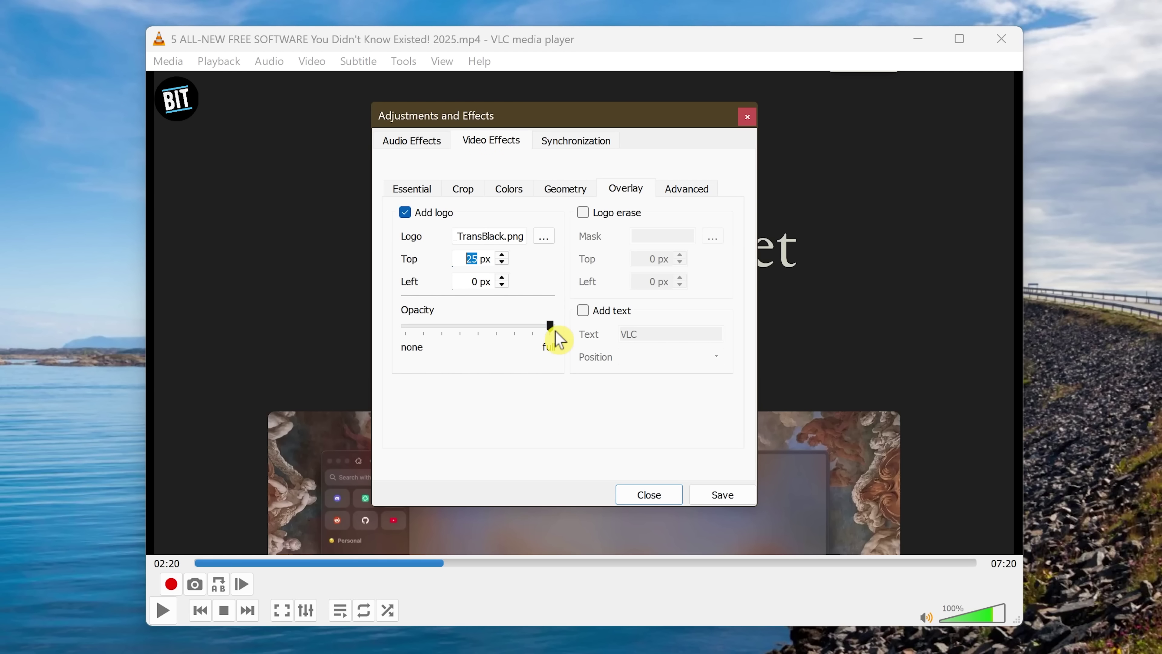
left_click_drag(555, 330, 446, 347)
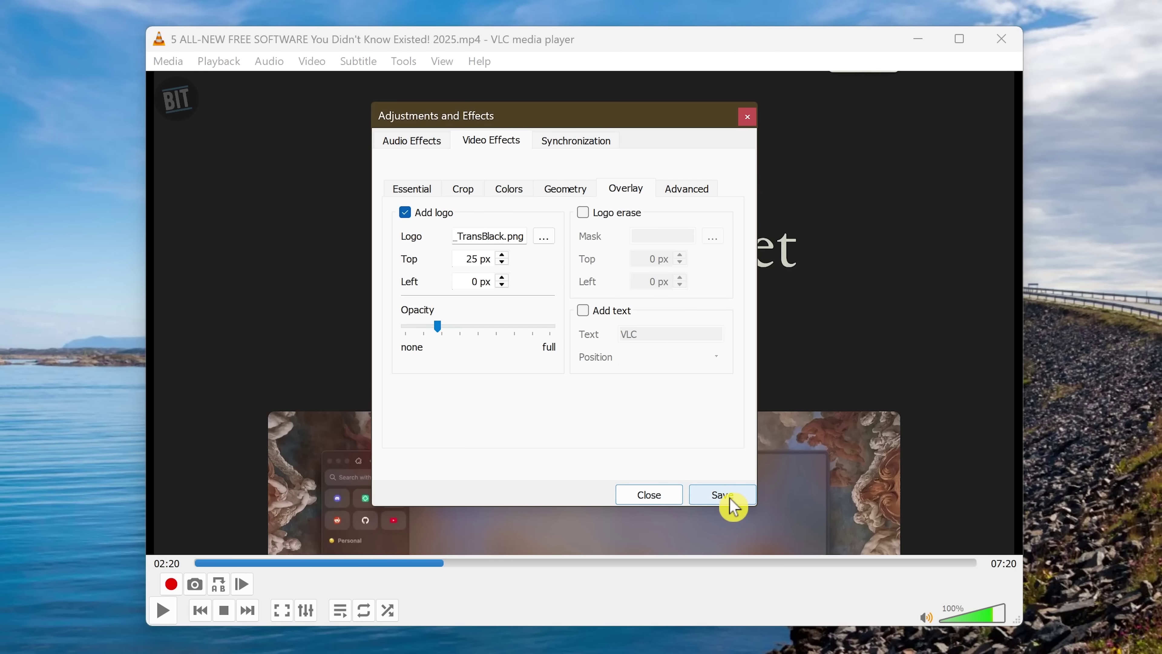
left_click(649, 495)
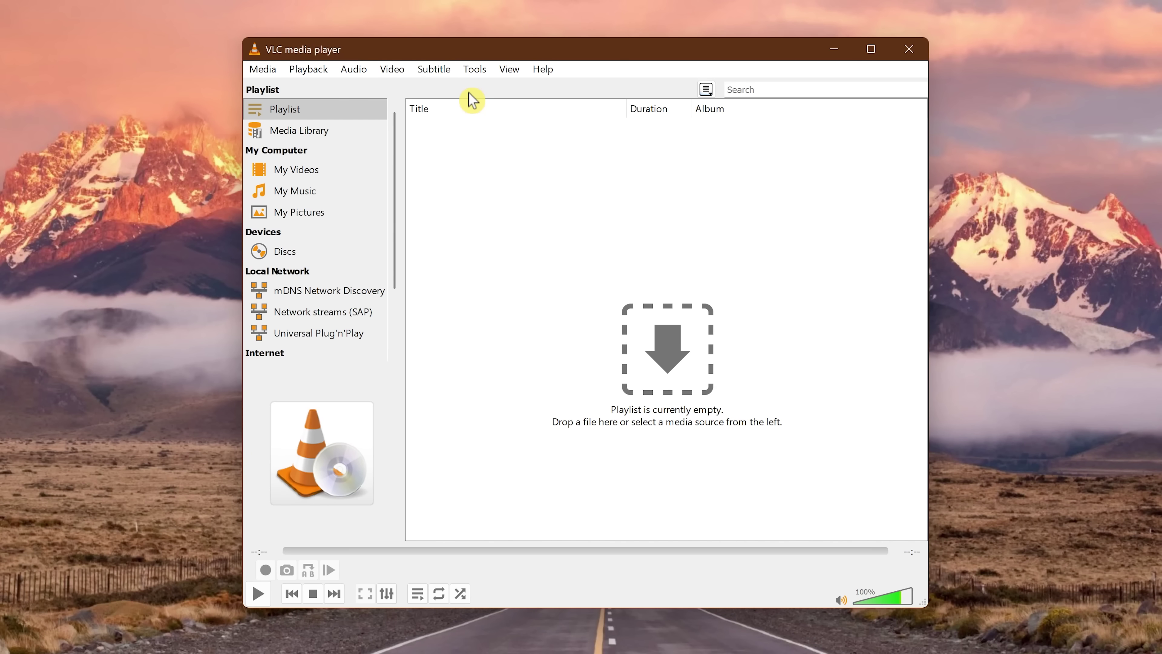
In the interface preferences, switch to a custom skin using DebianRedCoast.vlt from Downloads and save
left_click(476, 70)
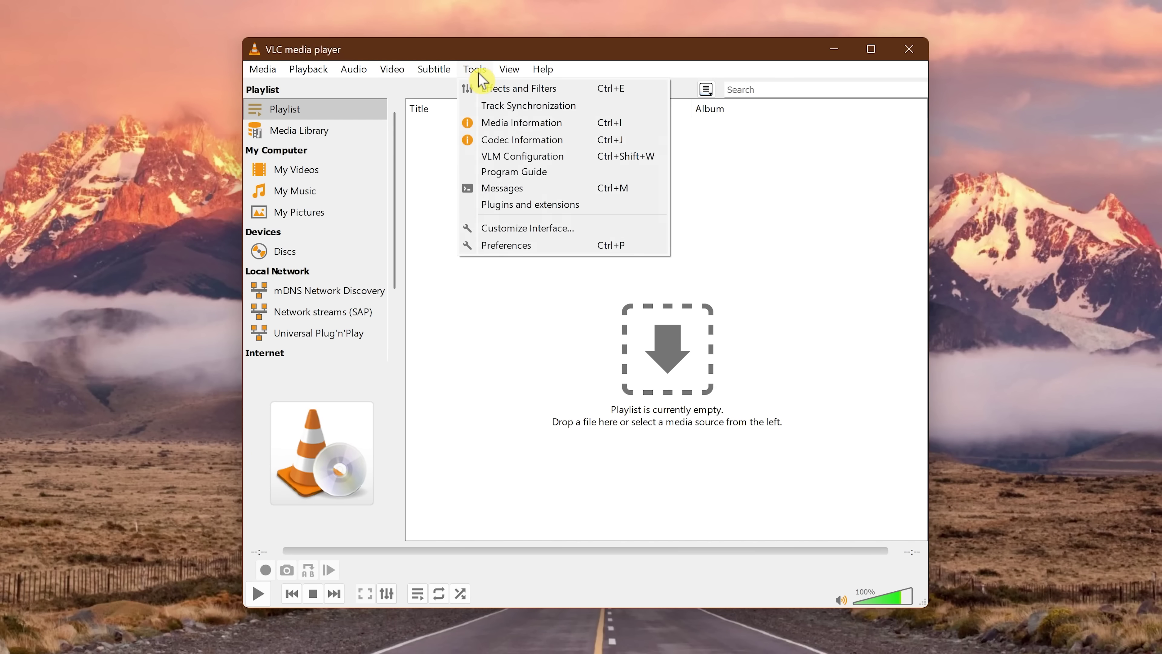
left_click(539, 247)
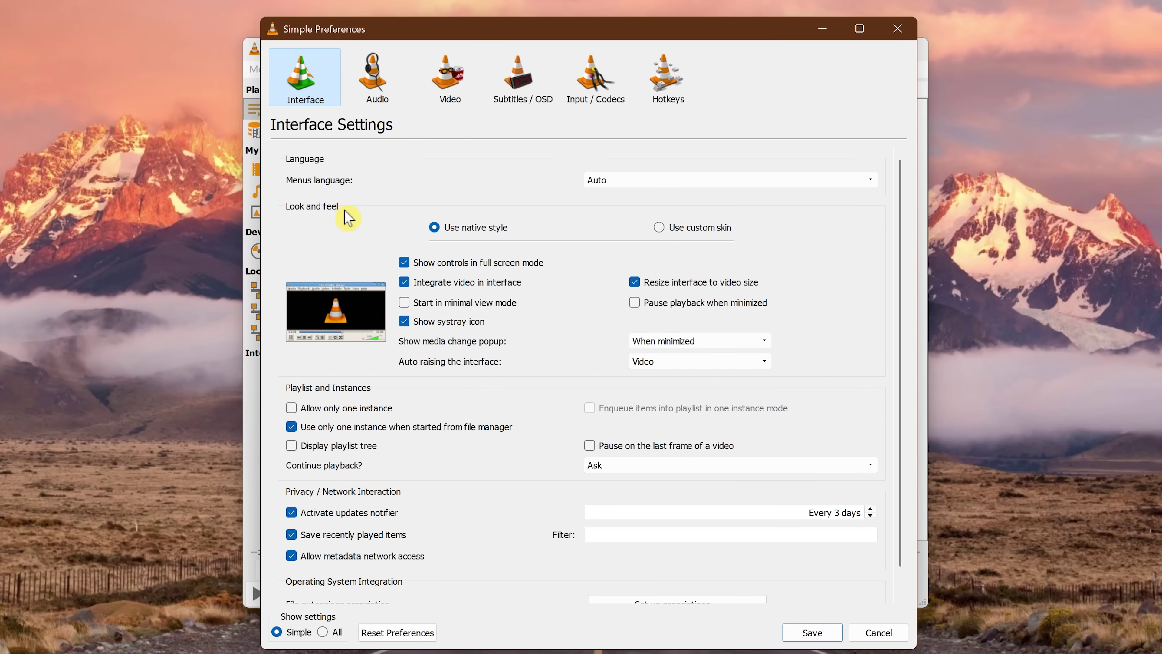
left_click(671, 237)
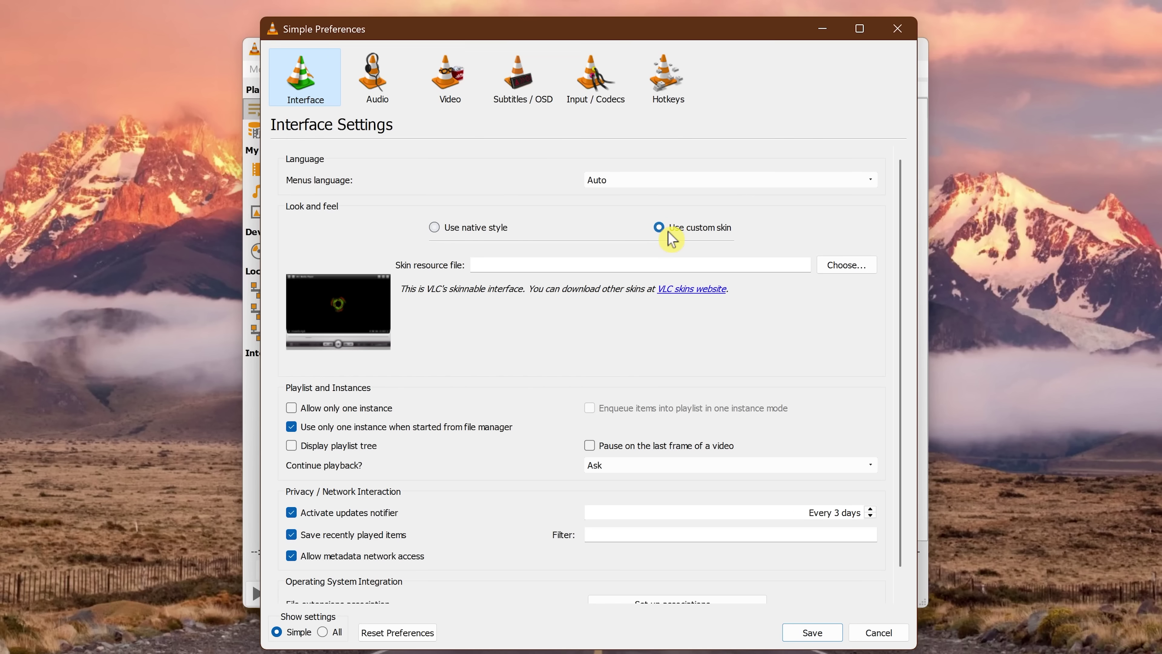
left_click(848, 266)
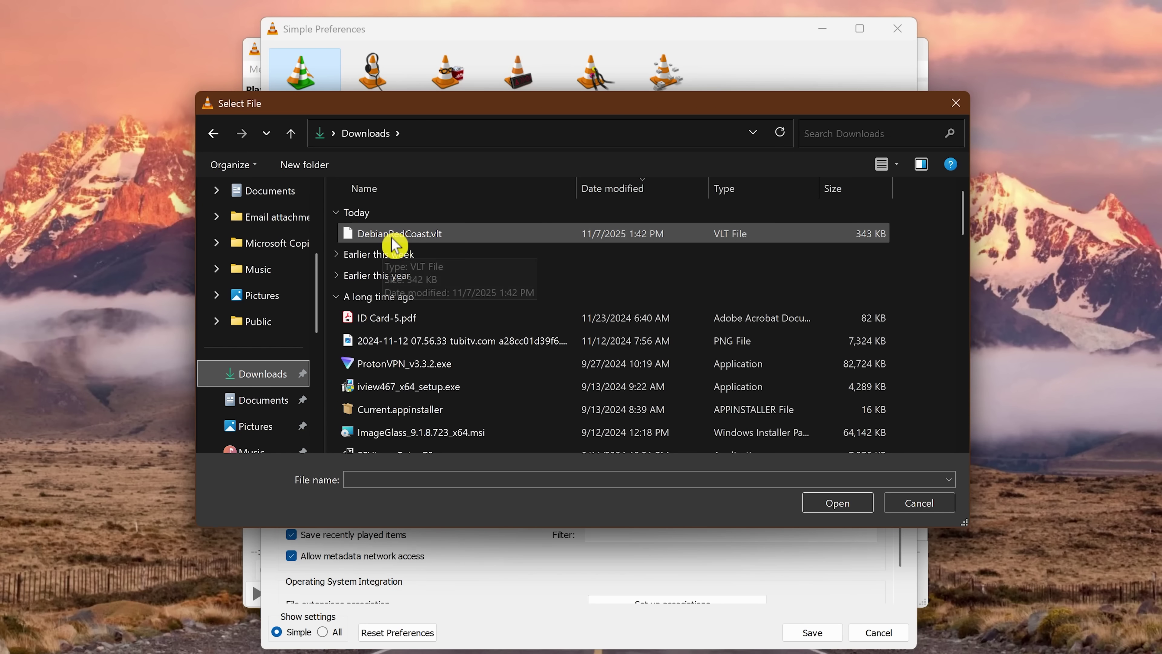
left_click(396, 235)
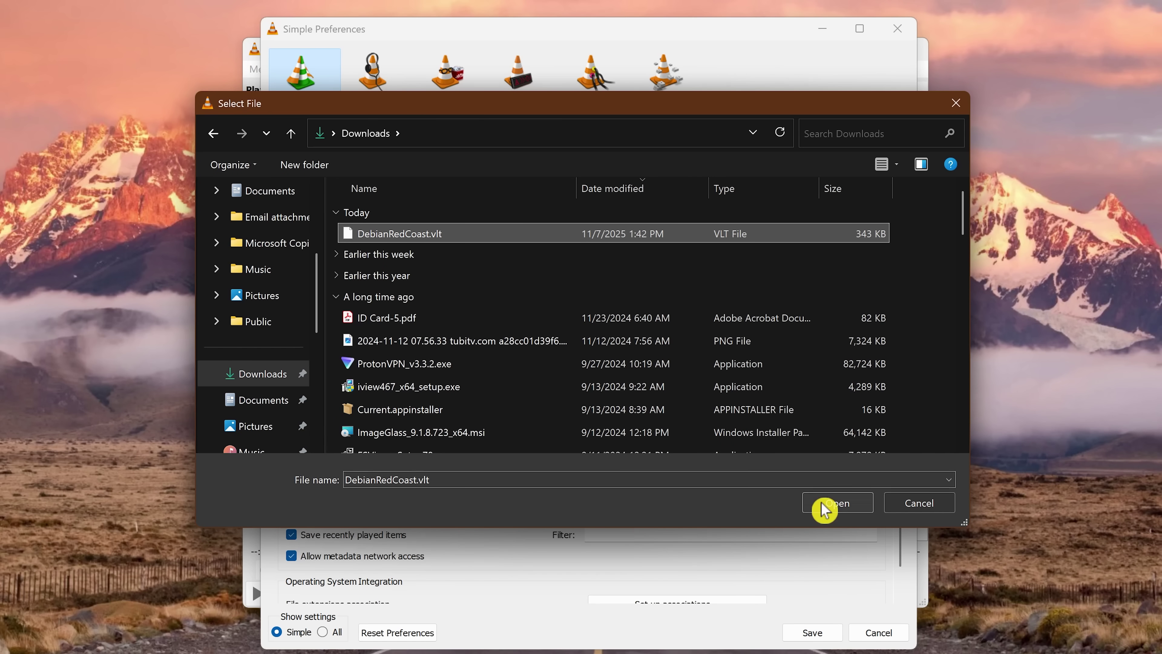
left_click(831, 503)
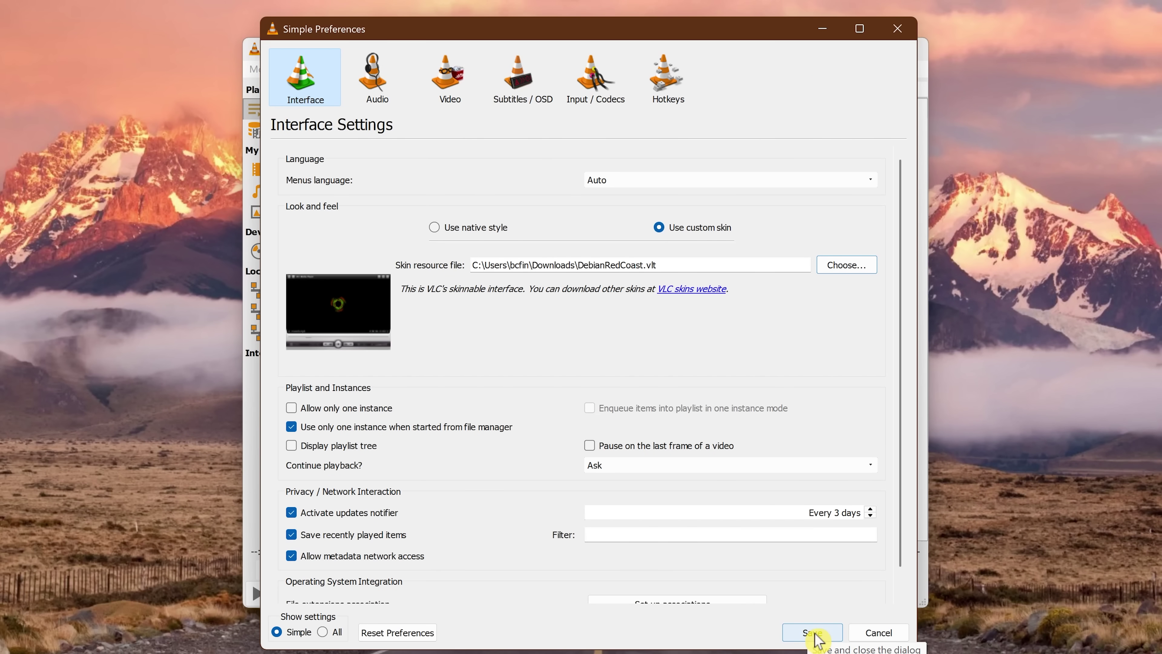
left_click(813, 633)
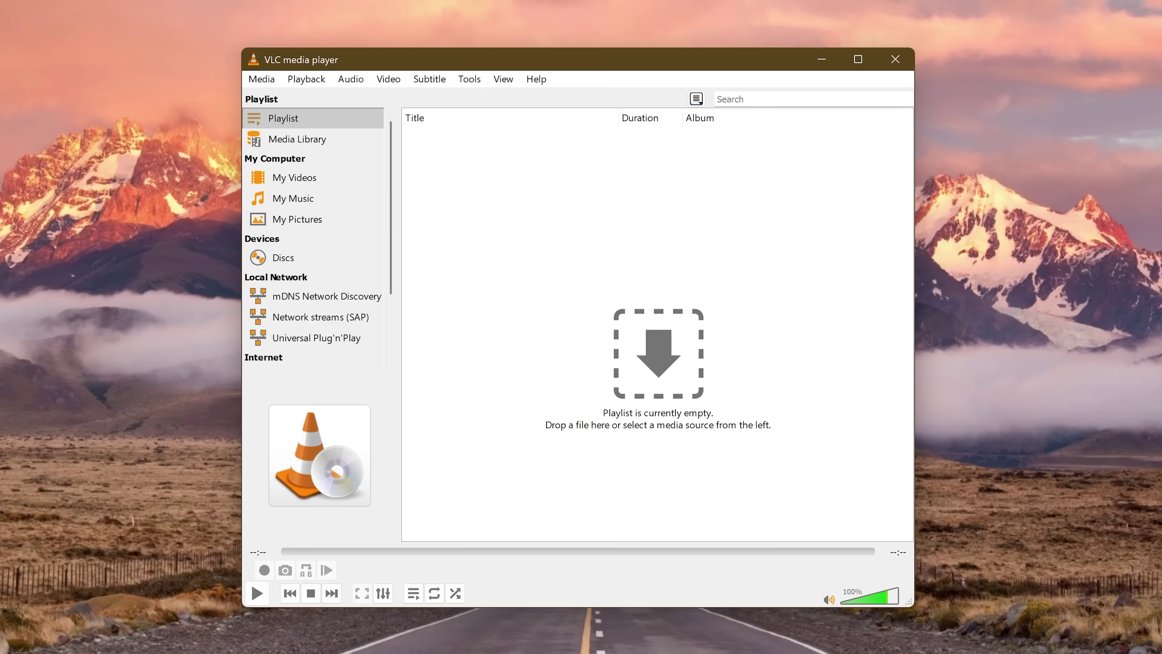
Enable Fullscreen display in the video preferences and save the change
left_click(474, 82)
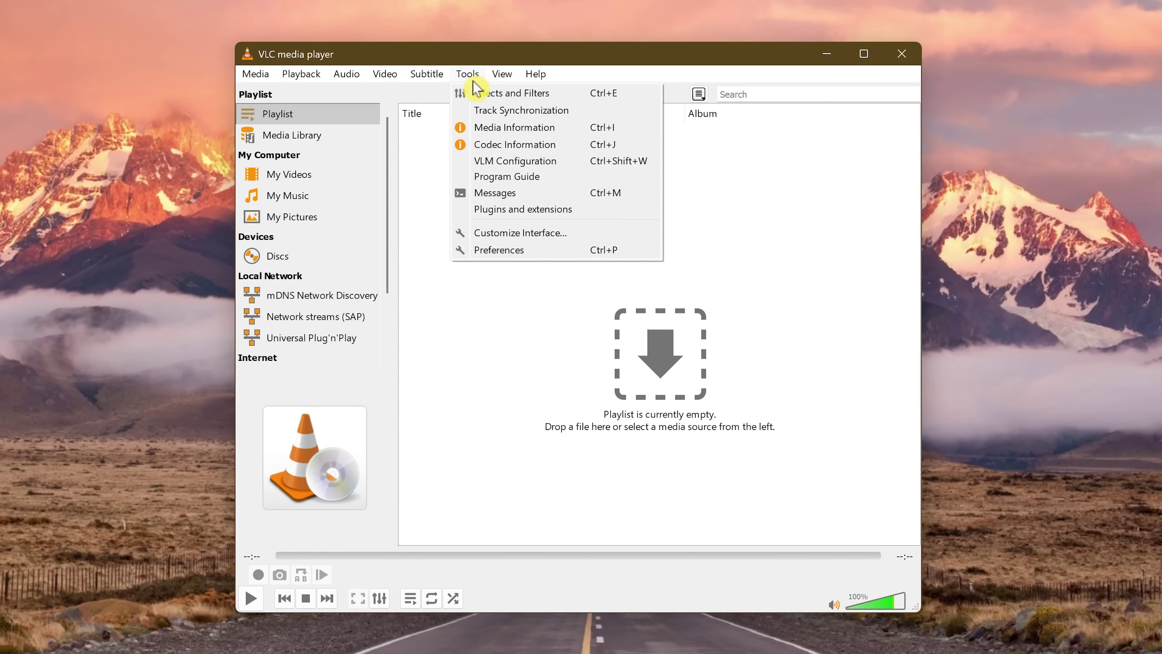
left_click(497, 257)
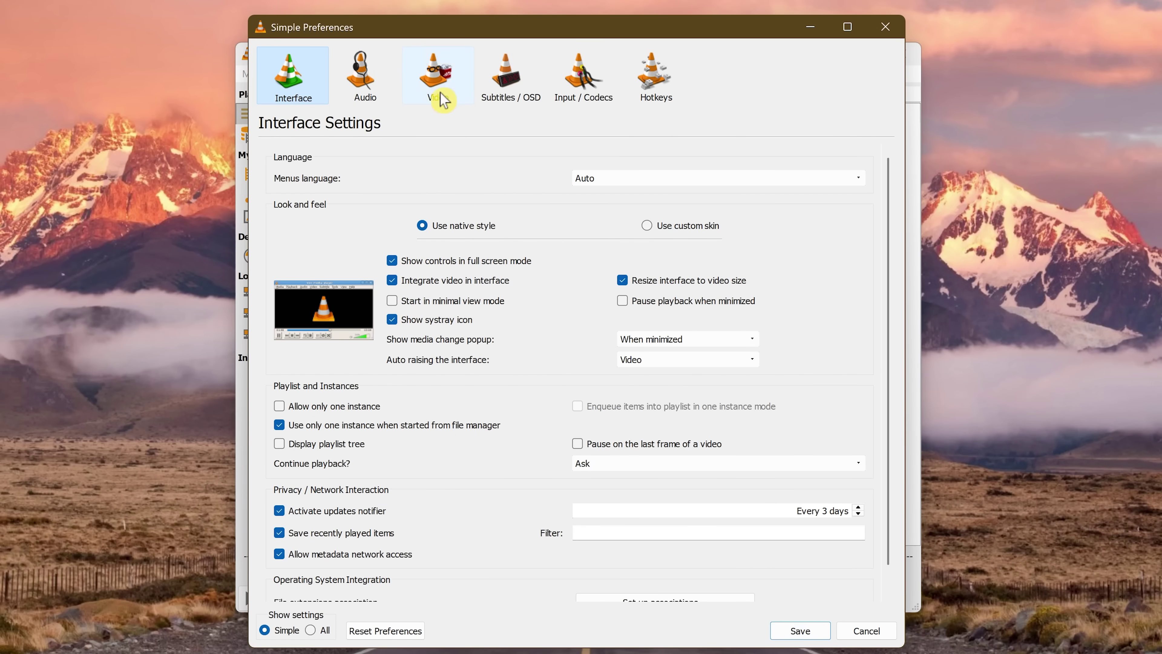
left_click(440, 72)
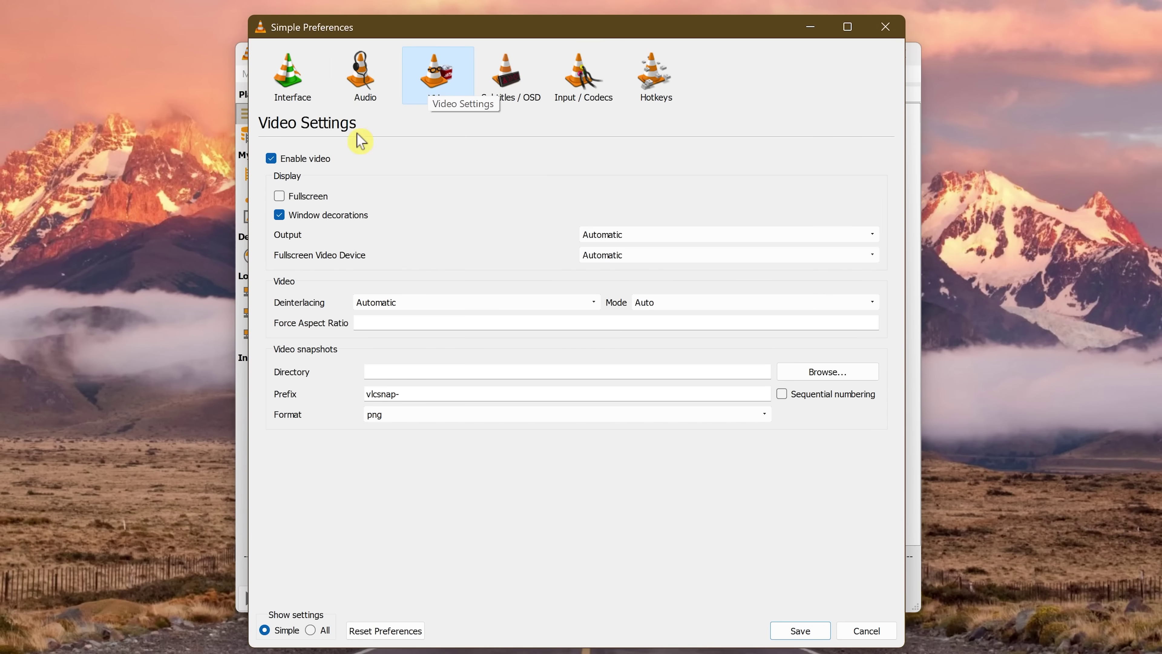
left_click(279, 197)
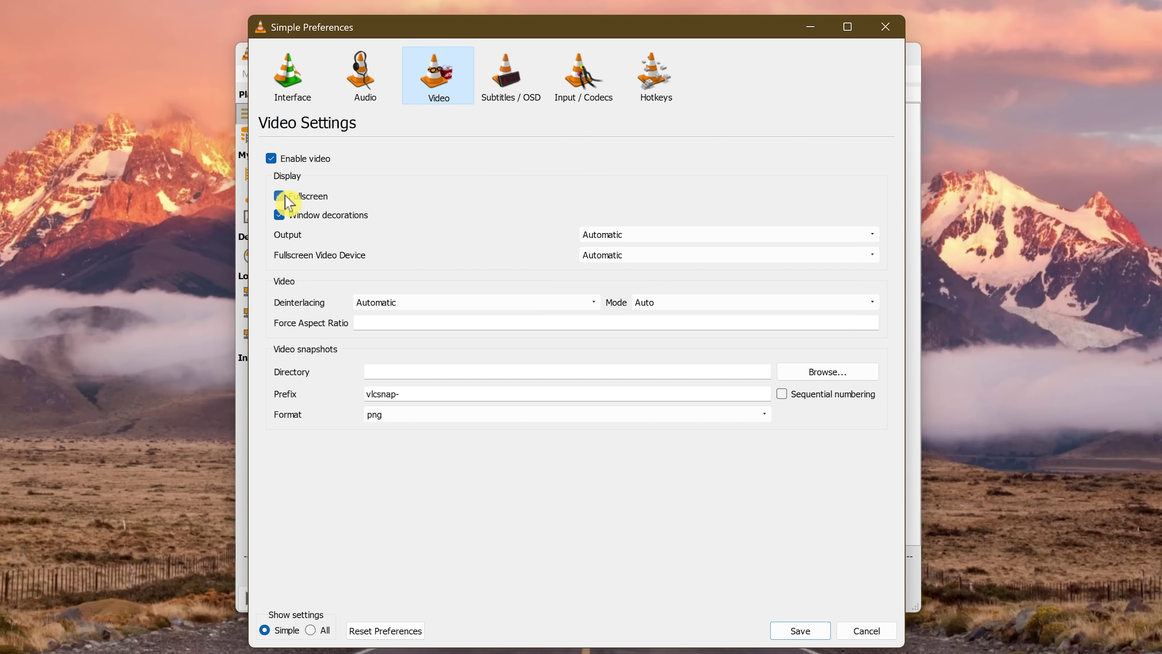
left_click(796, 631)
In the file selection dialog for opening media, show the Open with options for the 5 ALL-NEW FREE SOFTWARE video
left_click(255, 74)
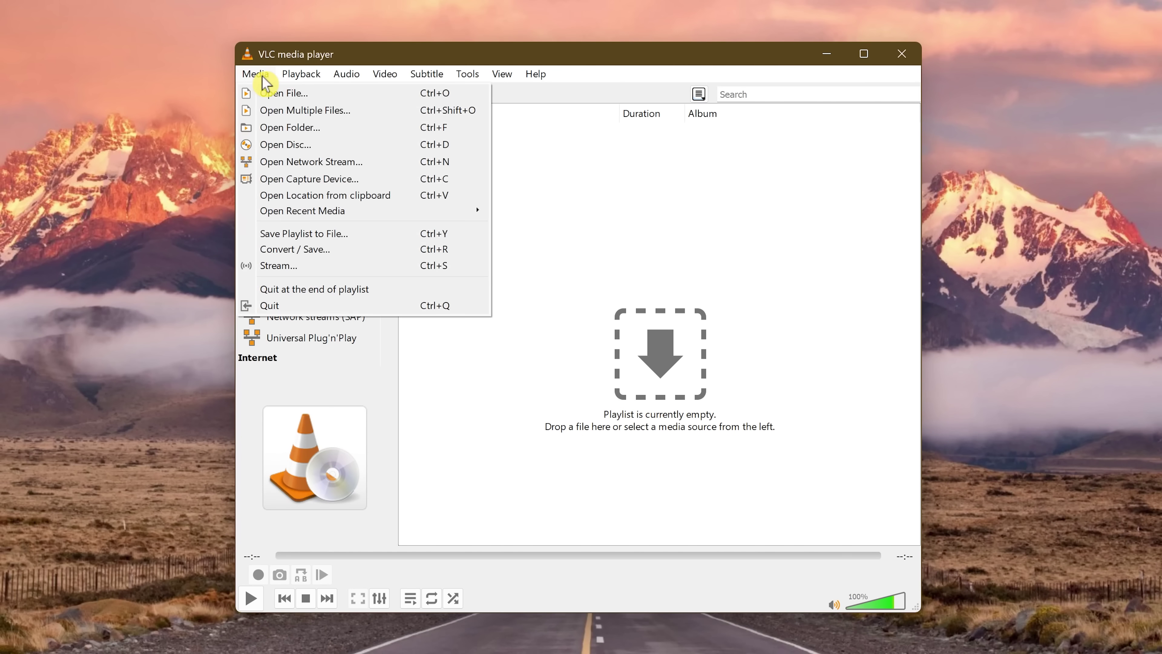
left_click(267, 93)
right_click(425, 208)
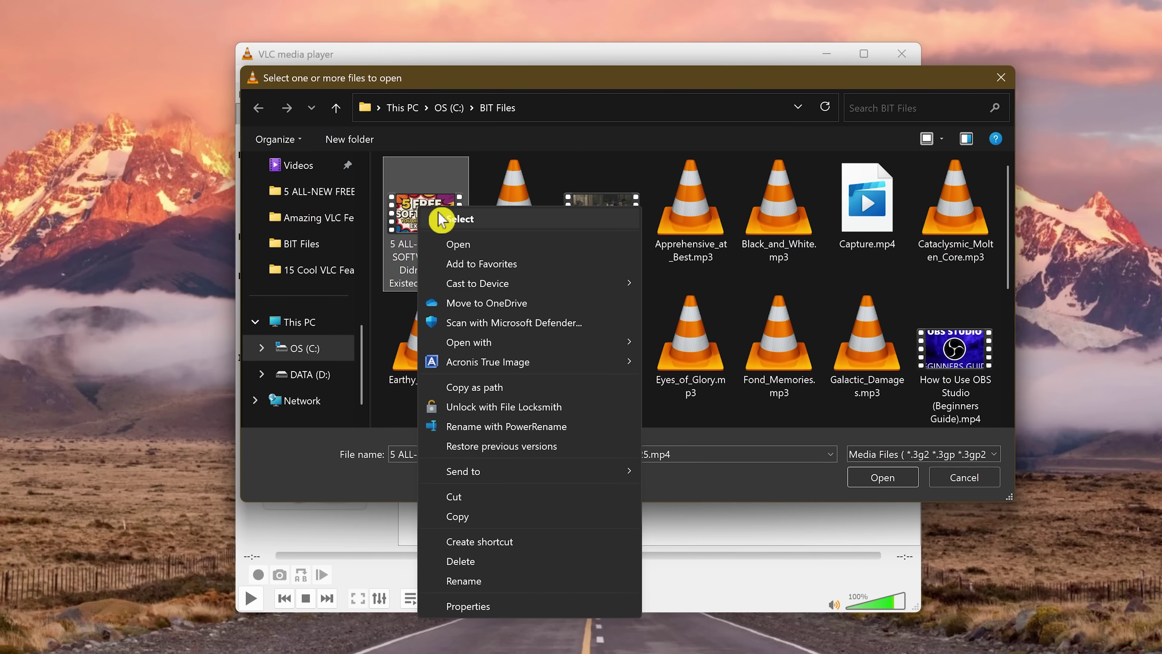
mouse_move(555, 342)
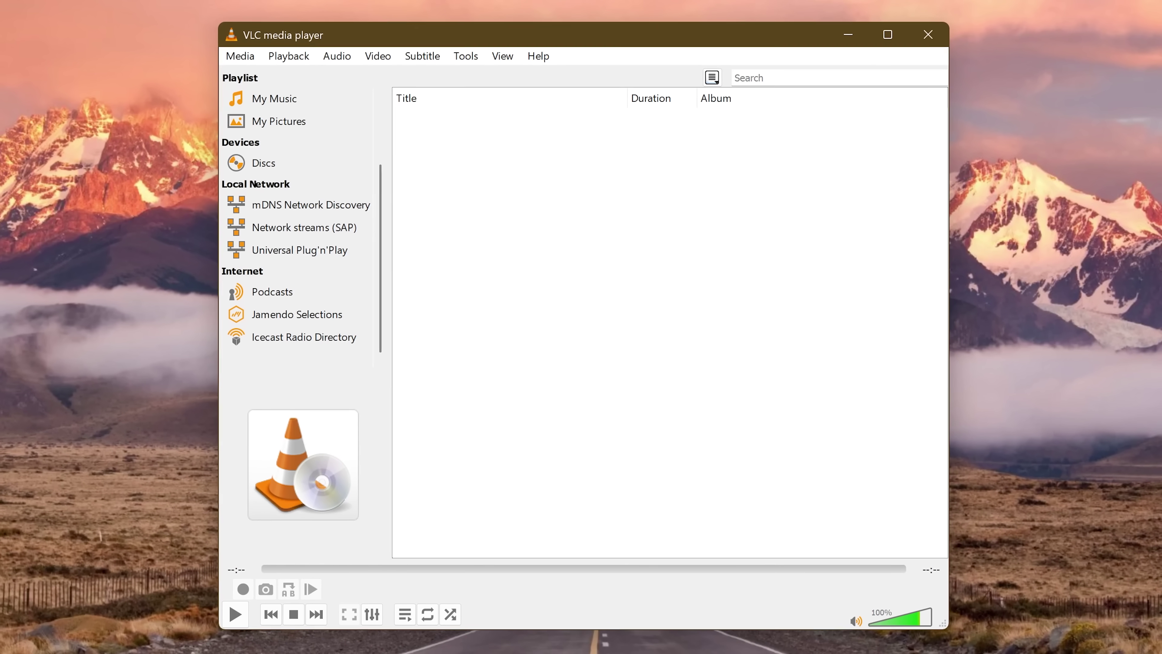
mouse_move(329, 296)
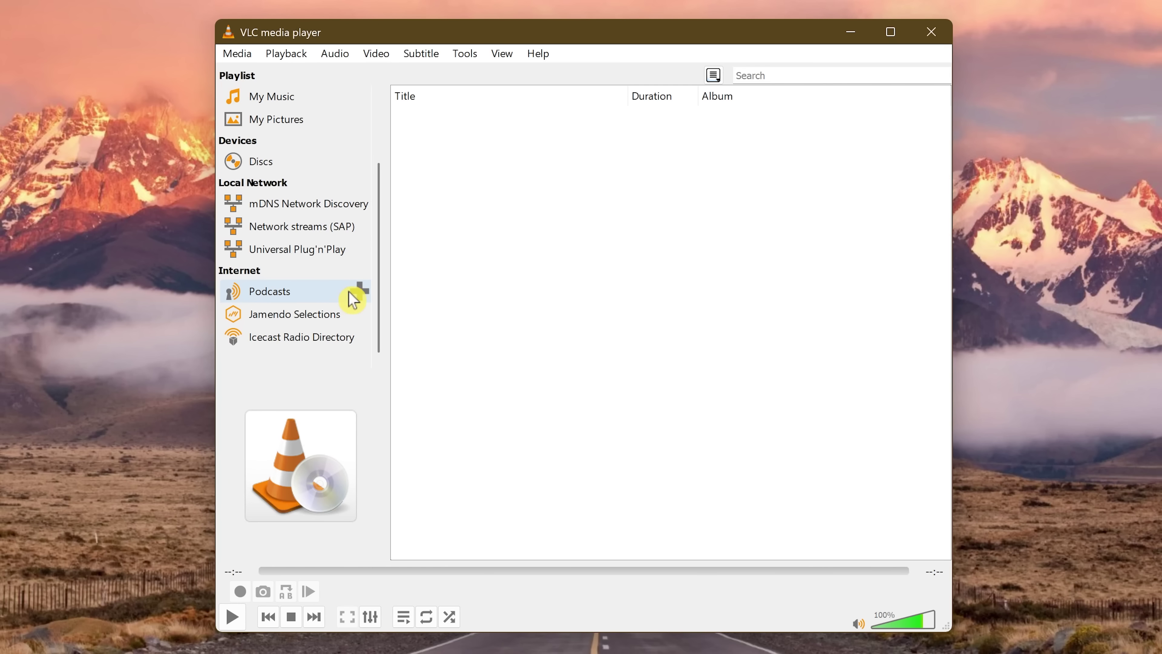
left_click(361, 292)
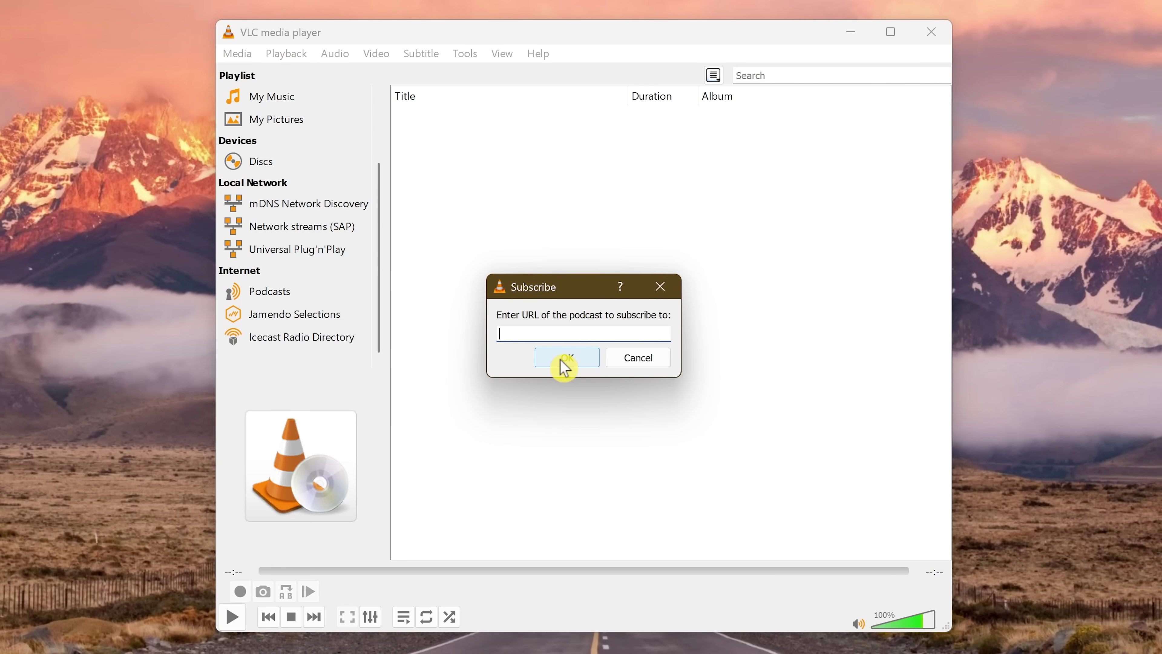
type("https://techcrunch.com/feed/")
left_click(565, 359)
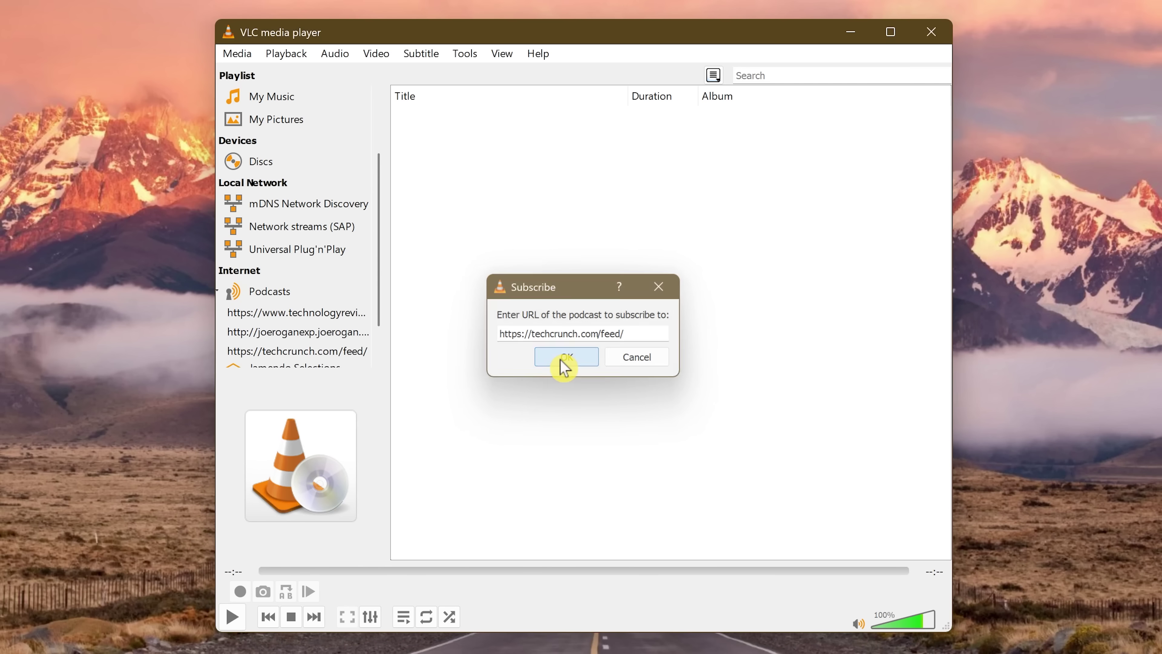
Unsubscribe from The Joe Rogan Experience podcast and open the Icecast Radio Directory
scroll(392, 321, "down", 3)
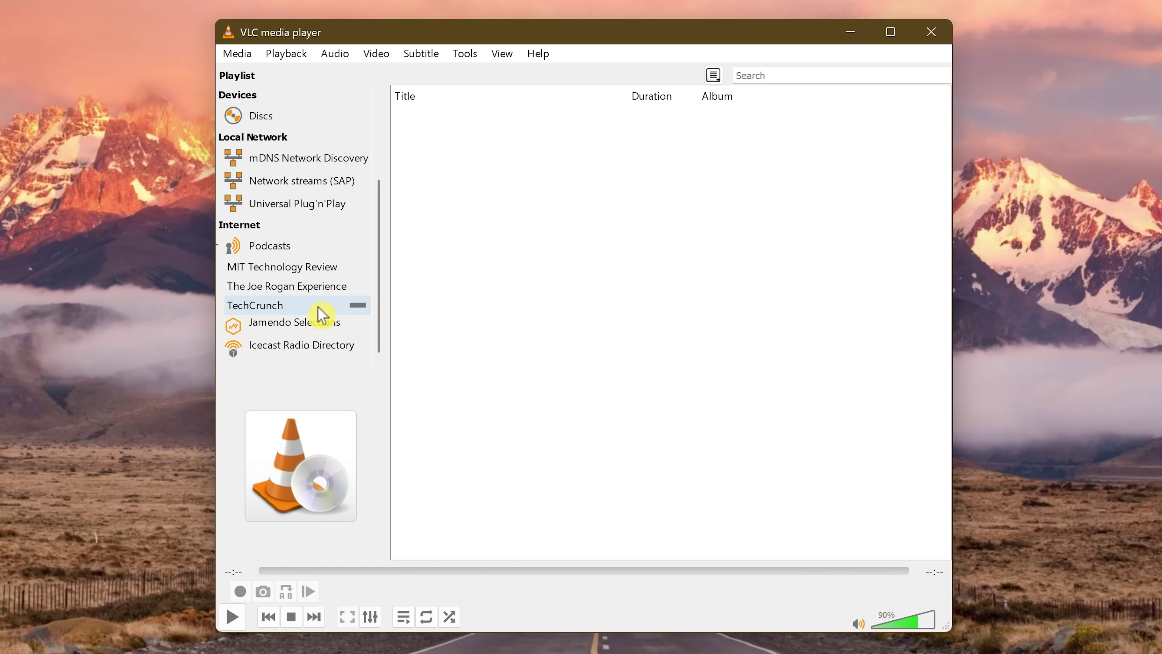
left_click(358, 288)
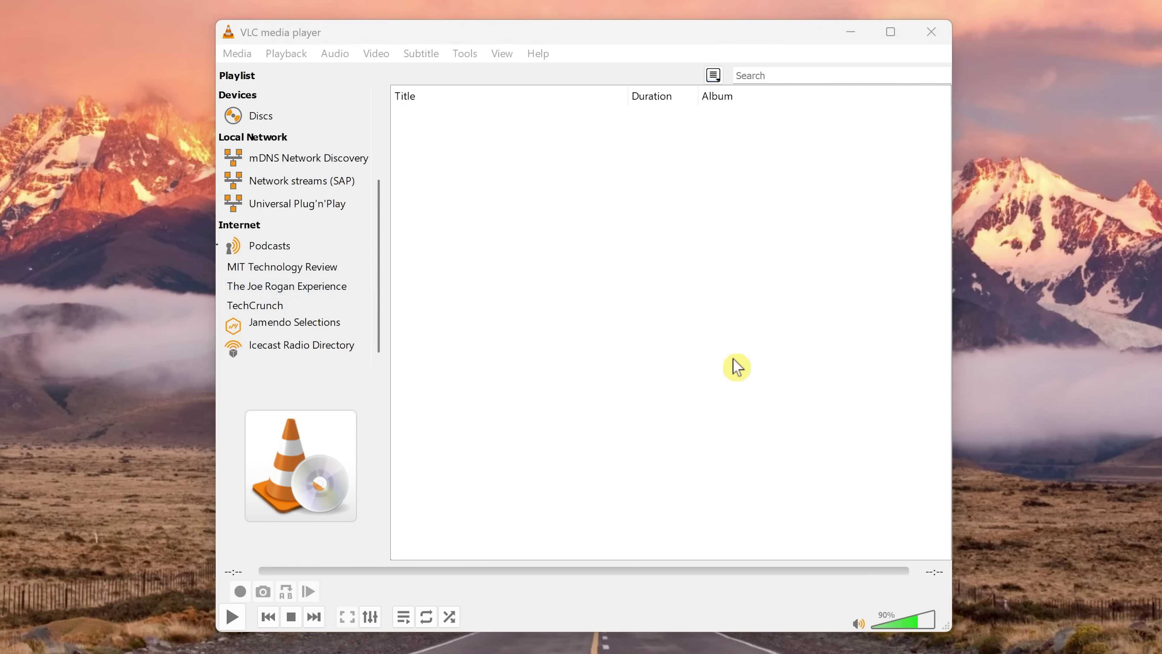
left_click(664, 363)
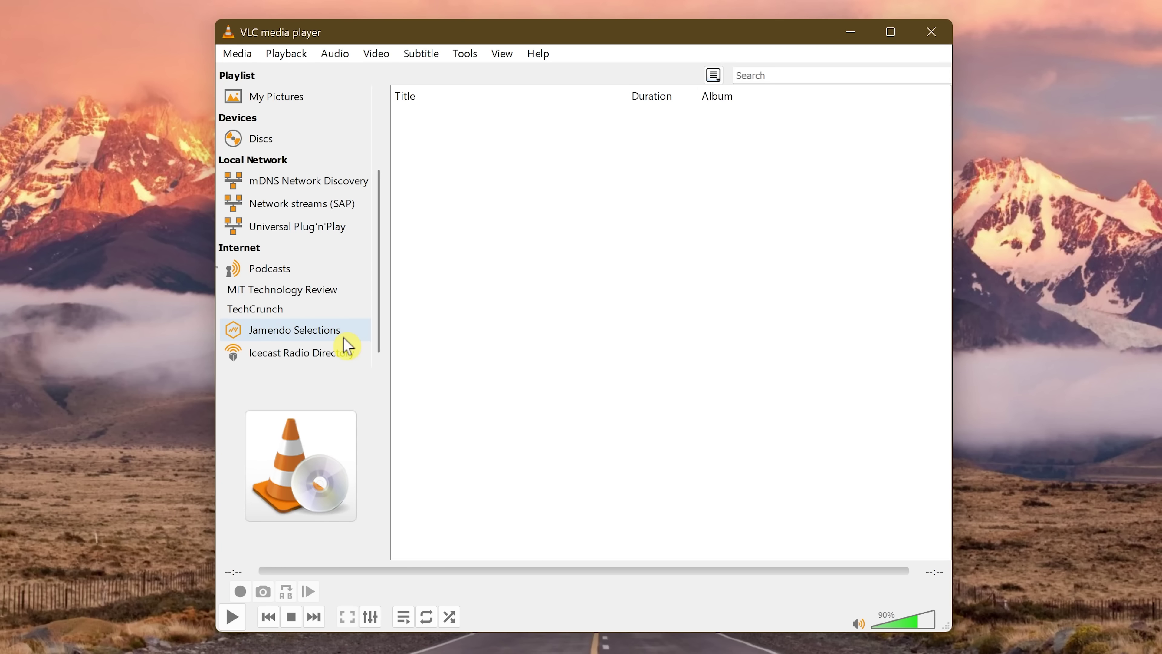
left_click(358, 357)
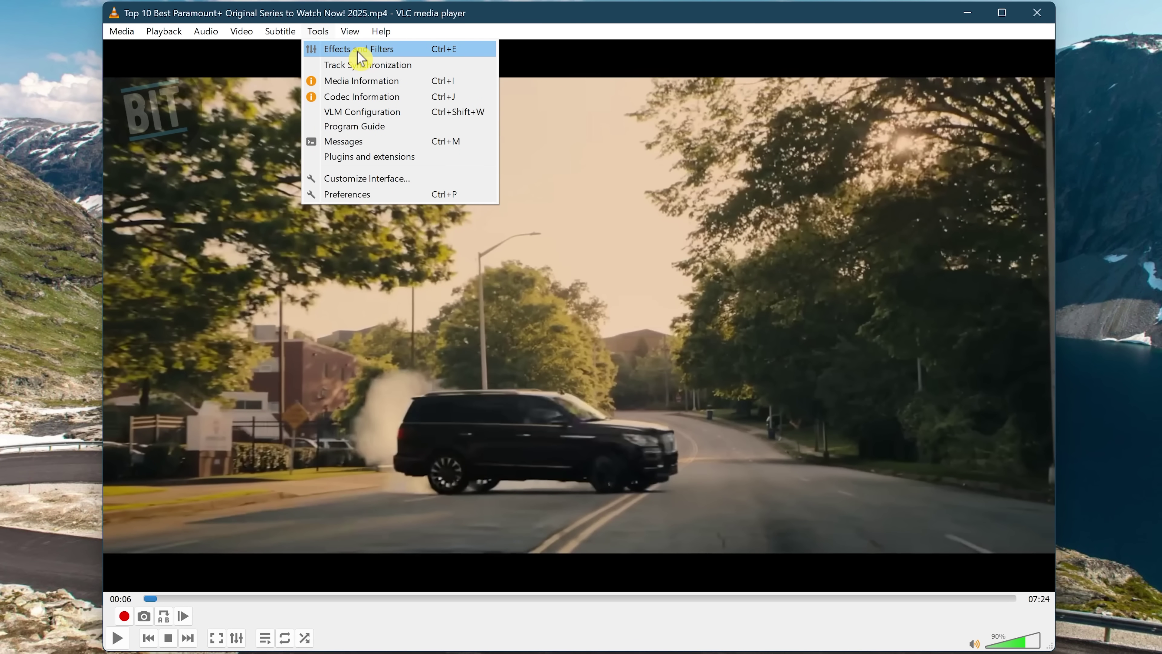
Enable the Puzzle game effect in the geometry video effects for the open video
left_click(359, 50)
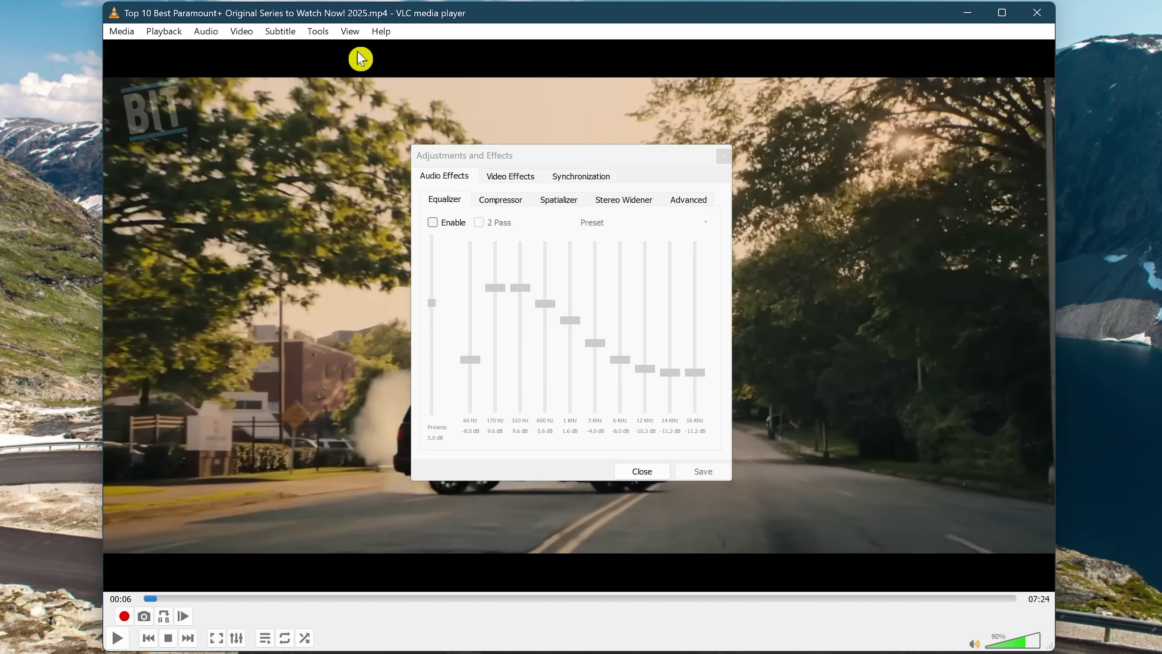
left_click(513, 181)
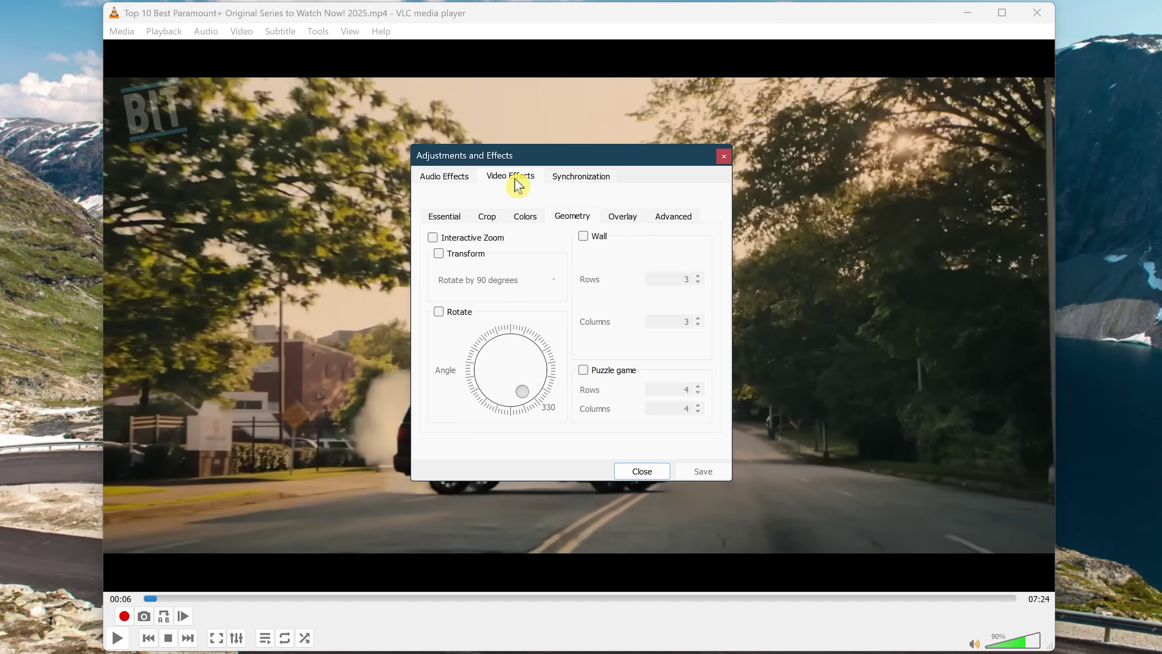
left_click(595, 374)
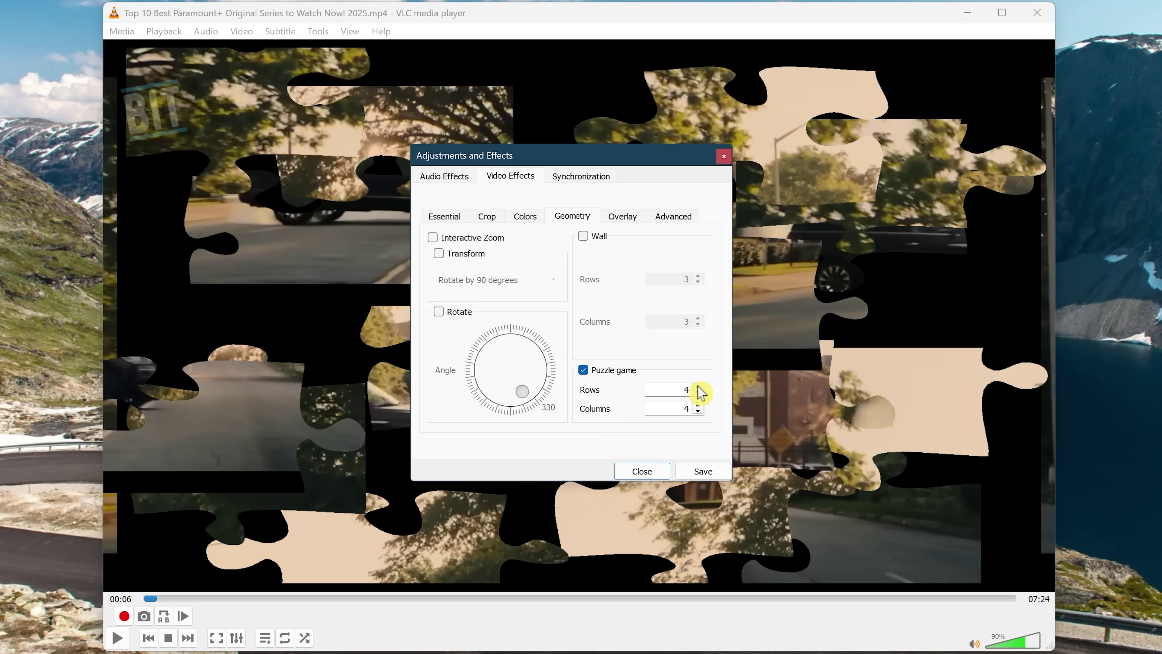
Set the puzzle game grid to 8 rows and 6 columns
left_click(698, 387)
left_click(698, 387)
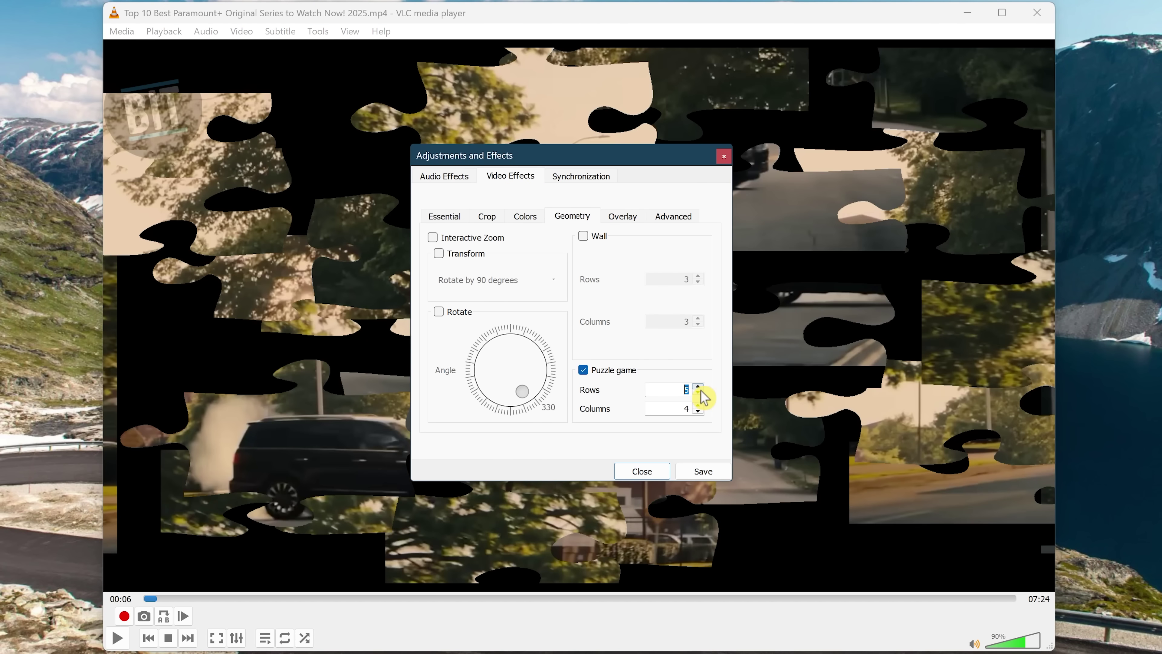
left_click(698, 386)
left_click(698, 387)
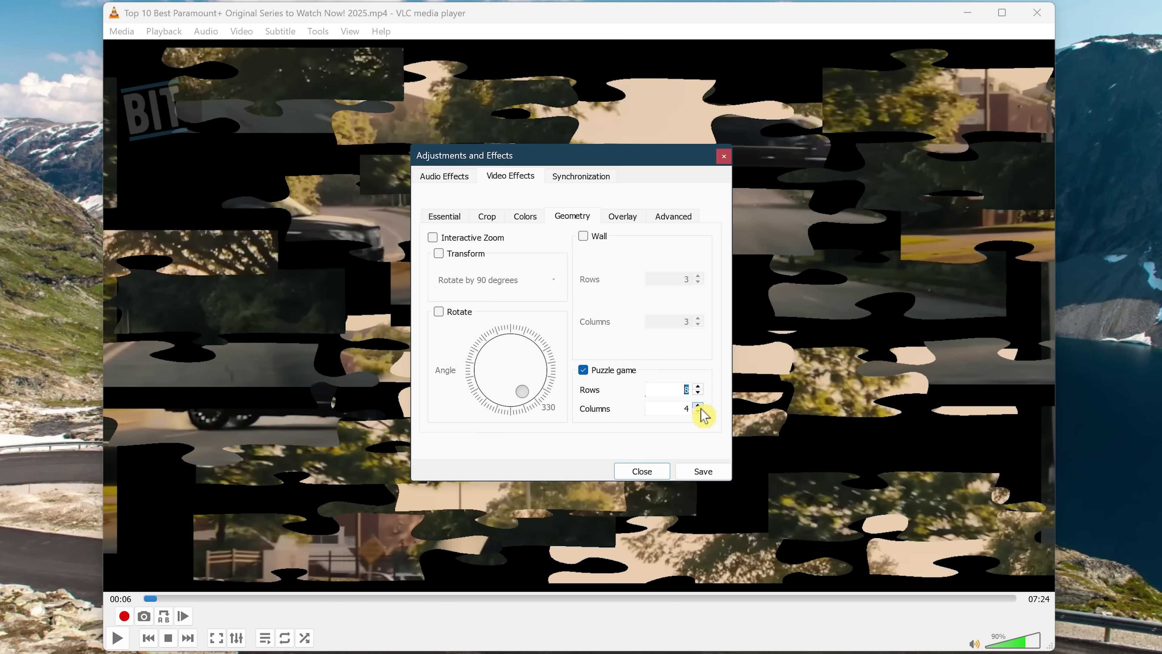
left_click(698, 405)
left_click(699, 405)
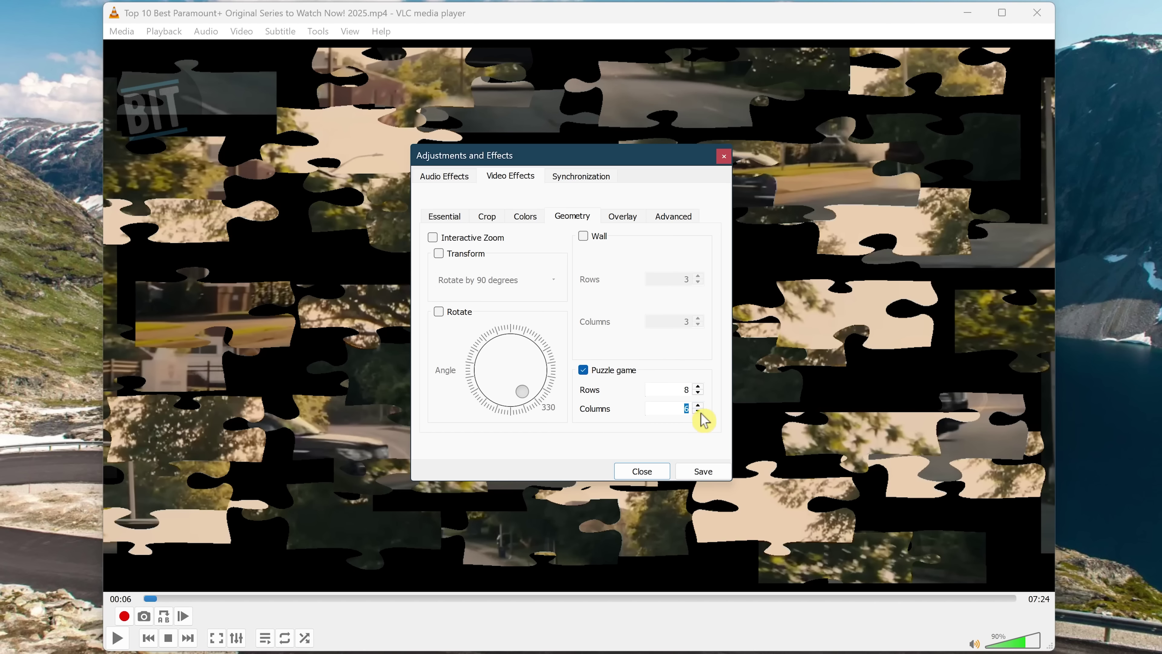